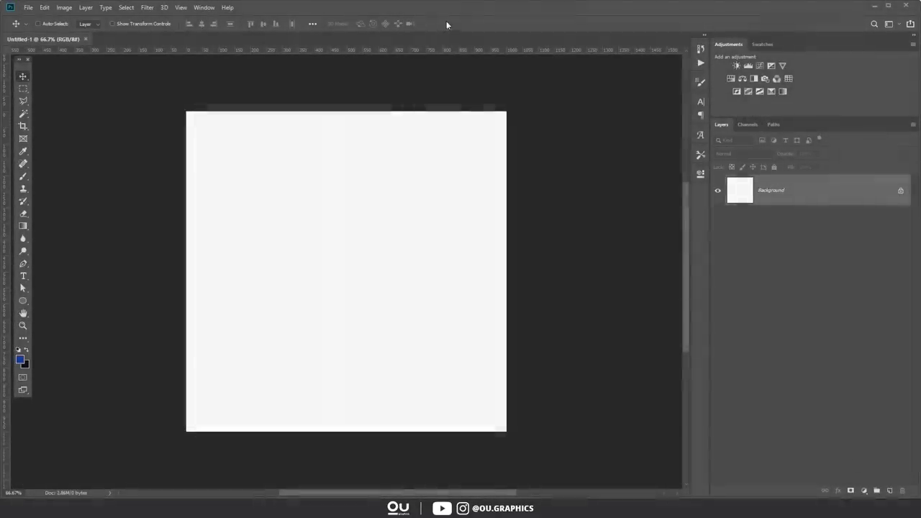
Shift the image's hue to -15 and saturation to -12 with Hue/Saturation (Ctrl+U)
key("ctrl+u")
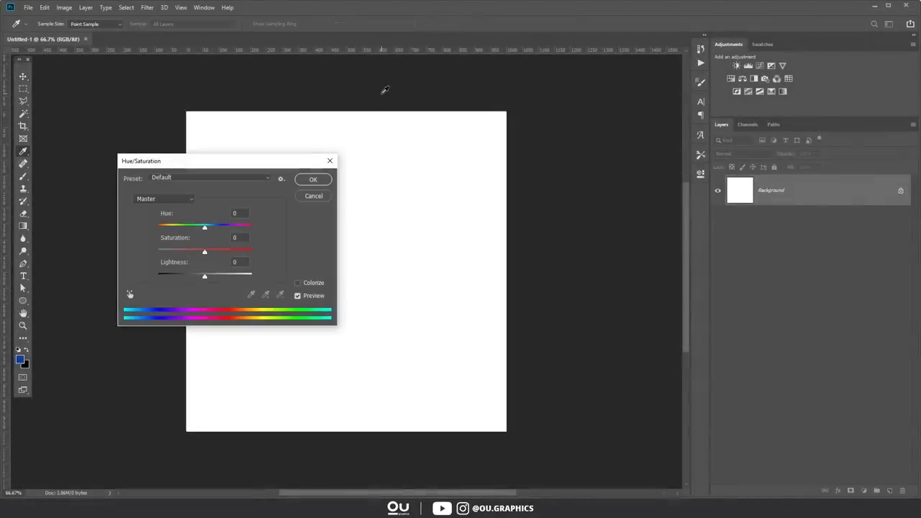
left_click_drag(204, 229, 204, 277)
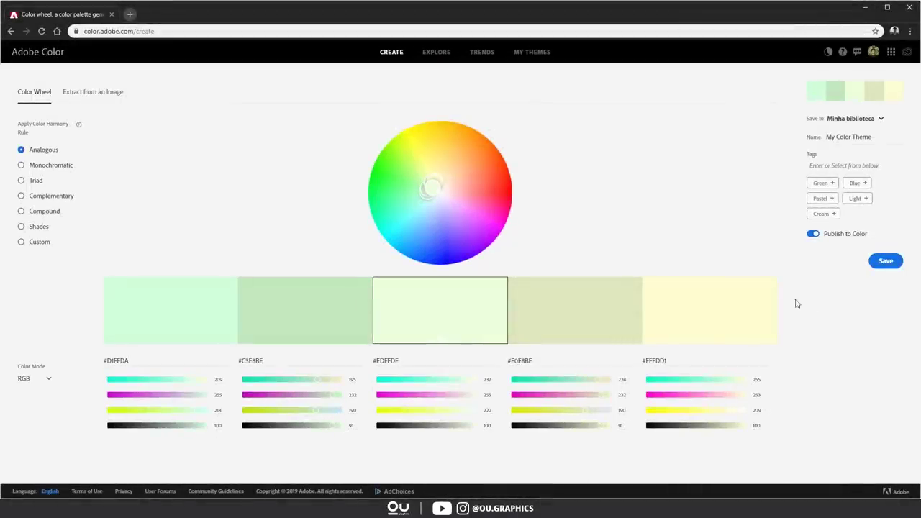
Nudge the palette's base colour slightly on the Adobe Color wheel
left_click_drag(425, 195, 440, 180)
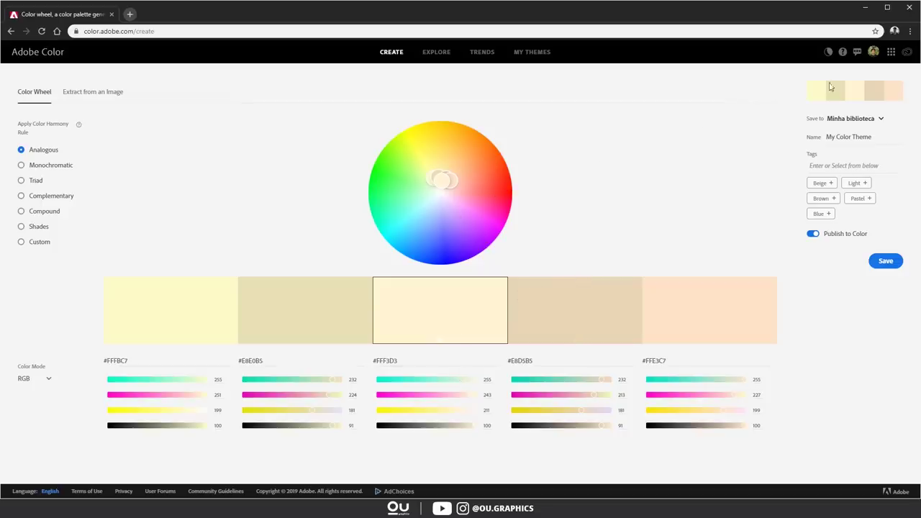
left_click(874, 54)
left_click(873, 54)
Switch the harmony rule to Monochromatic and move the base colour into blue shades
left_click(22, 167)
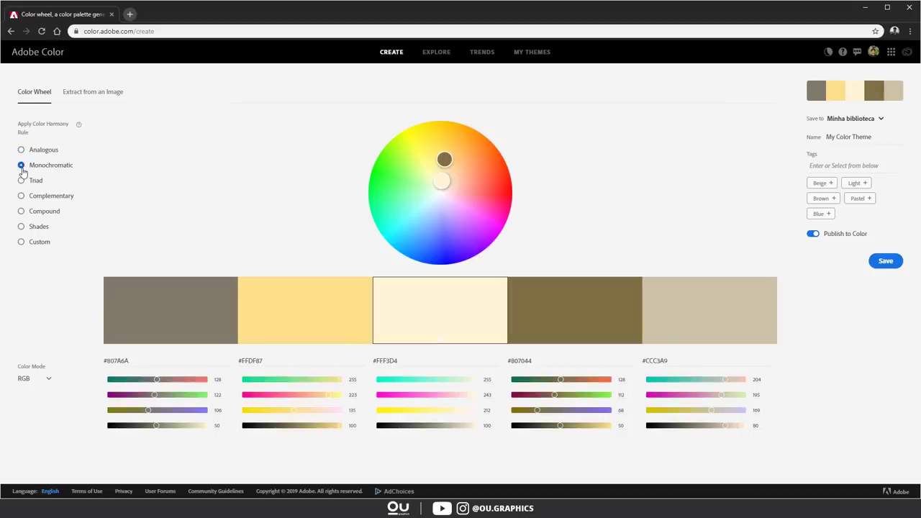
mouse_move(442, 179)
left_mouse_down()
mouse_move(425, 180)
mouse_move(422, 196)
left_mouse_up()
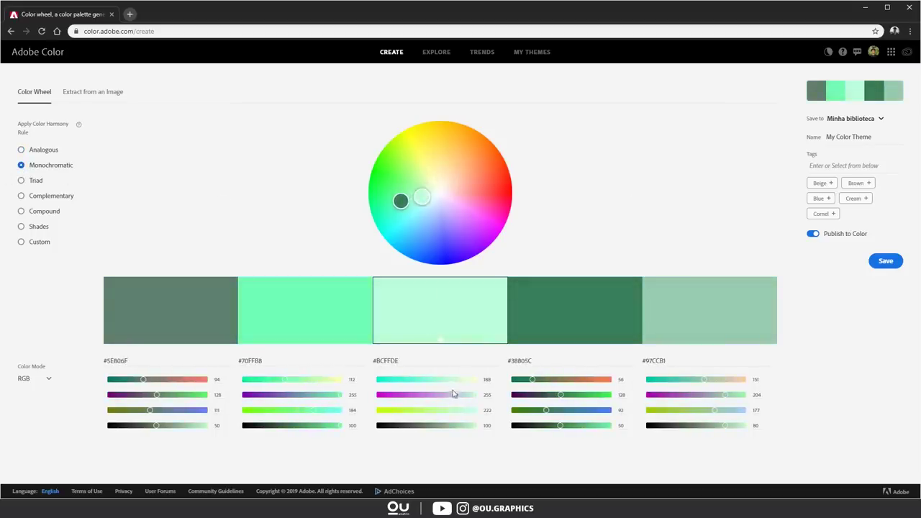
left_click_drag(453, 394, 431, 379)
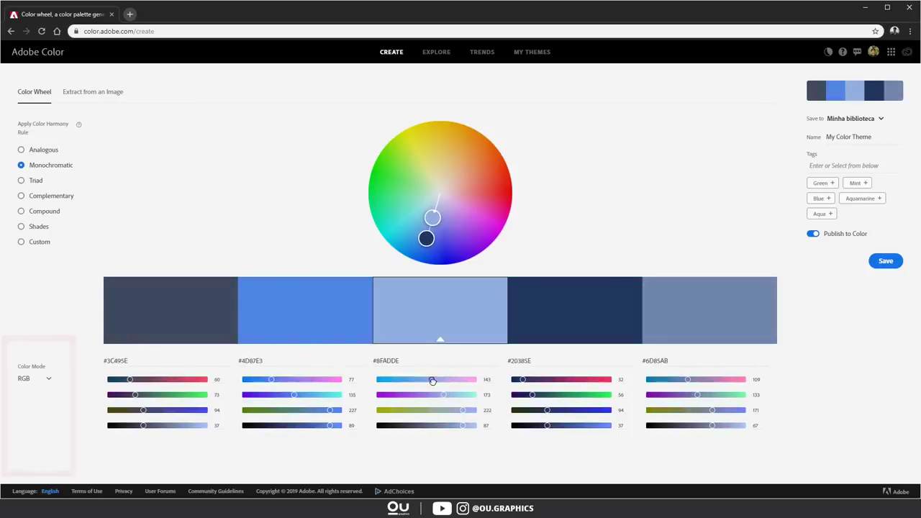
left_click(46, 380)
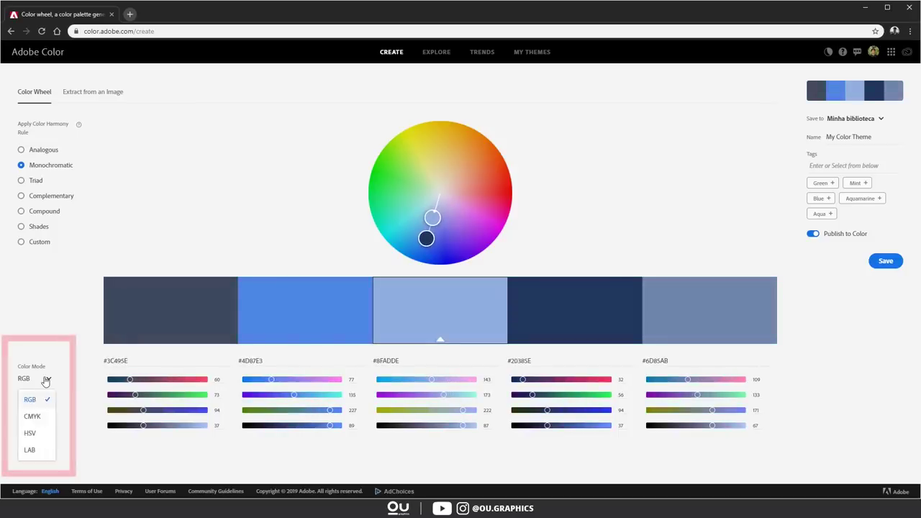
Show values as HSV, set the middle swatch hue to 60, then go Analogous and Complementary toward orange
left_click(32, 434)
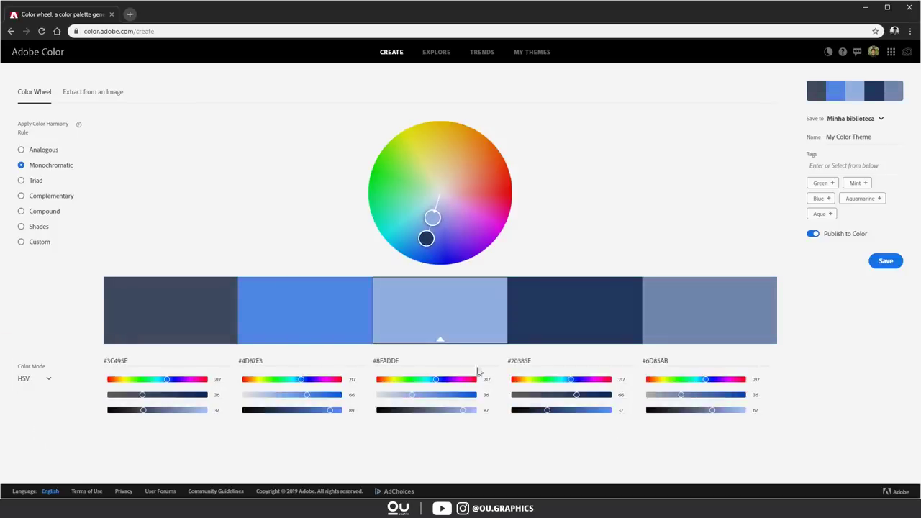
left_click_drag(435, 380, 410, 395)
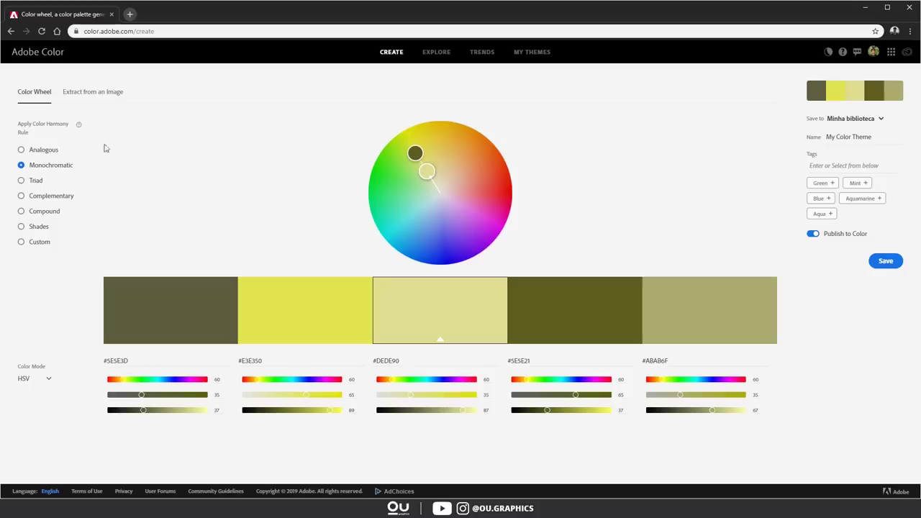
left_click(43, 150)
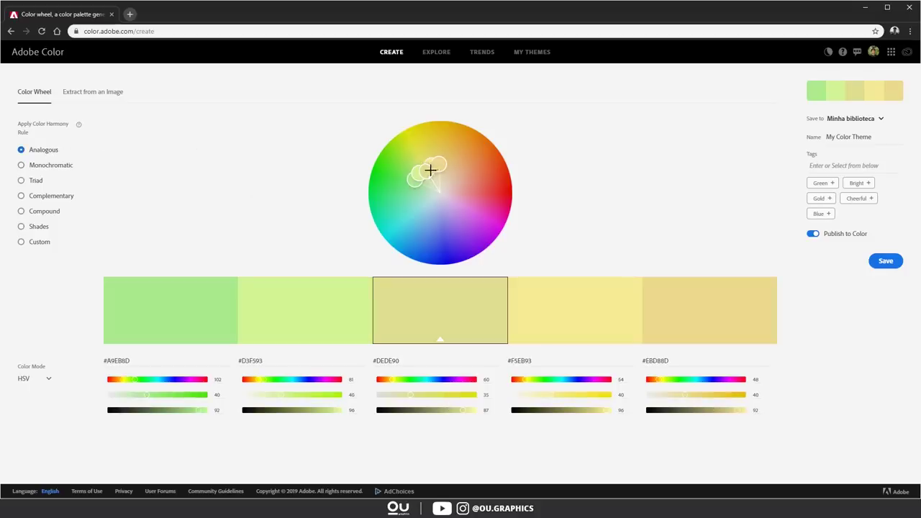
mouse_move(430, 170)
left_mouse_down()
mouse_move(460, 177)
mouse_move(408, 213)
left_mouse_up()
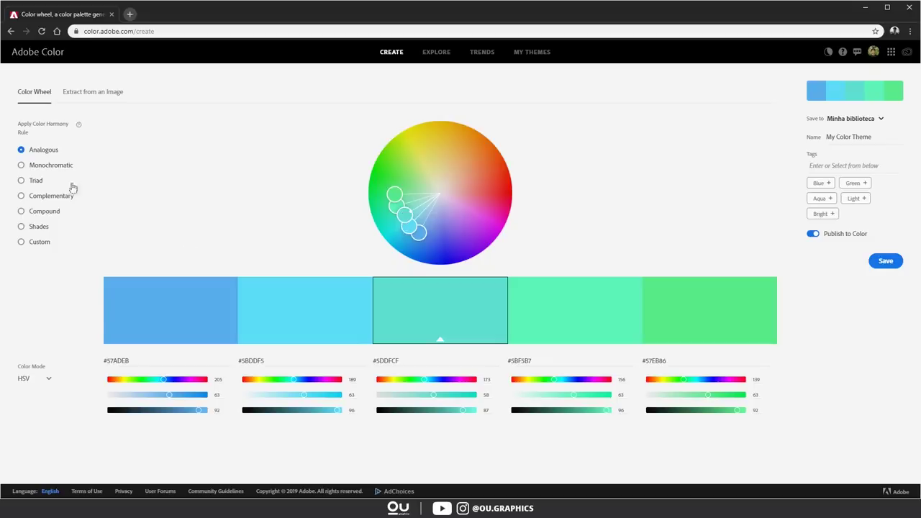
left_click(53, 198)
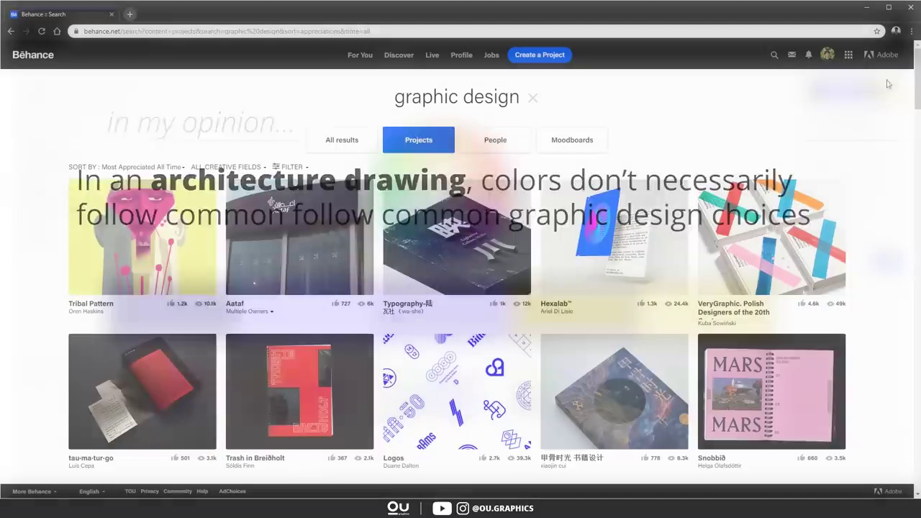
Scroll down through the Behance graphic design project thumbnails
scroll(865, 112, "down", 5)
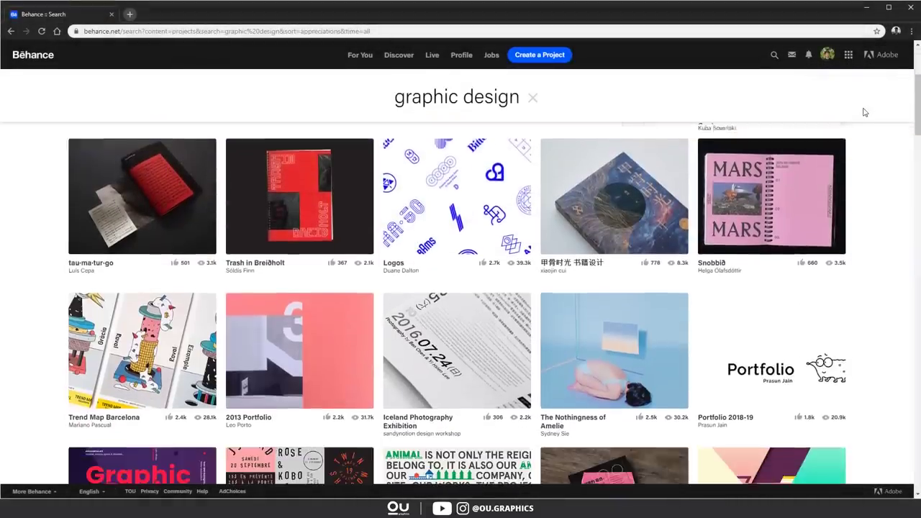
scroll(864, 112, "down", 4)
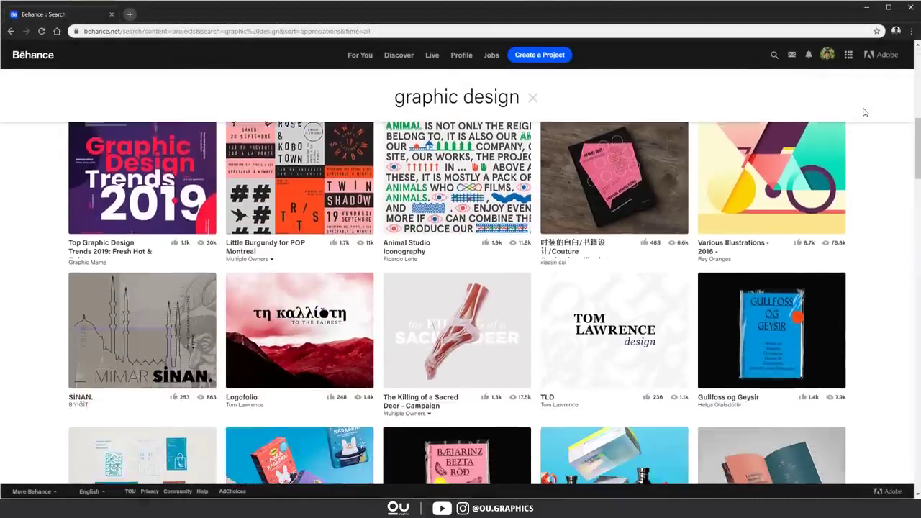
scroll(865, 112, "down", 4)
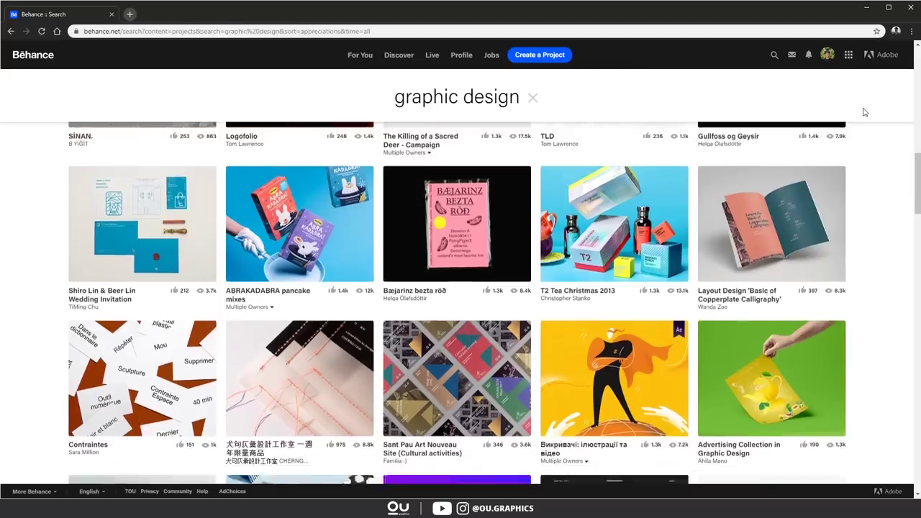
scroll(864, 112, "down", 2)
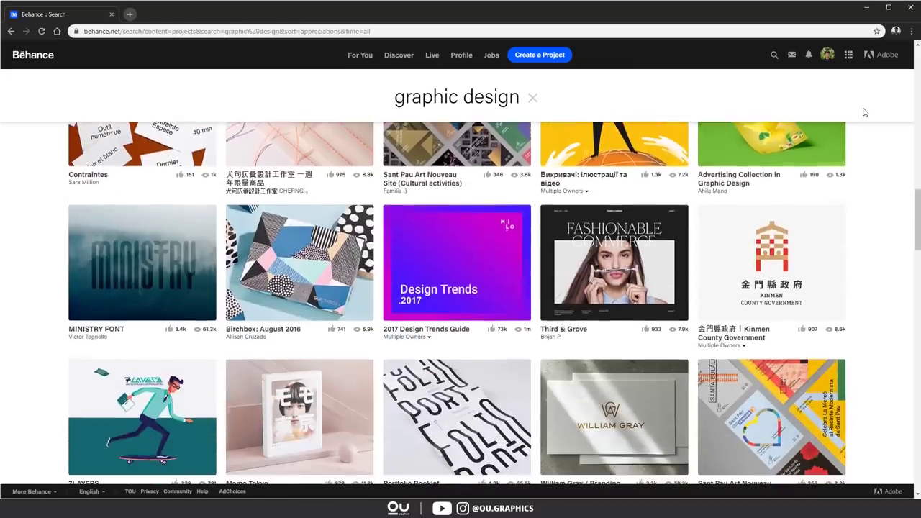
scroll(865, 113, "down", 2)
scroll(864, 112, "down", 5)
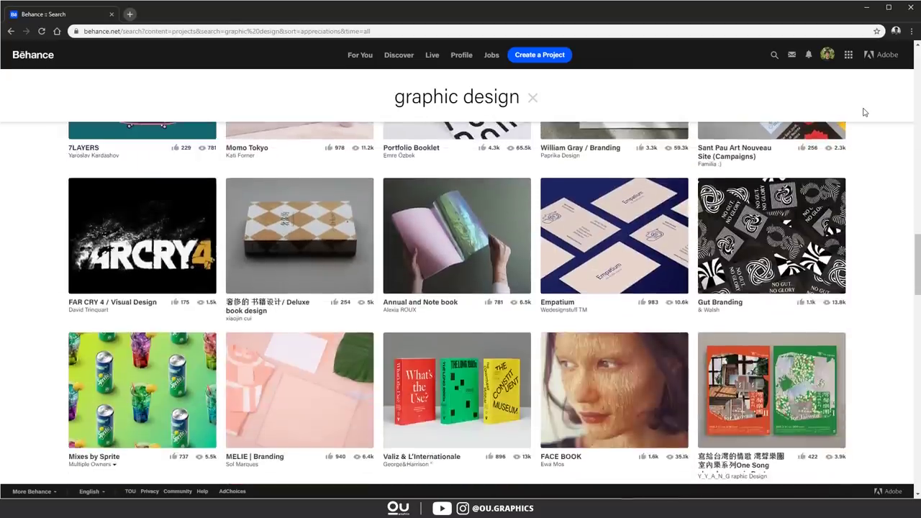
scroll(865, 112, "down", 6)
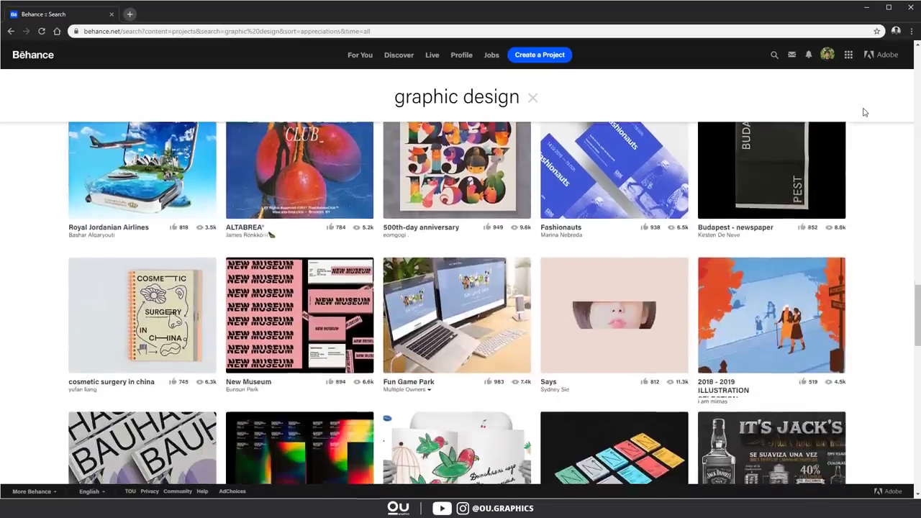
scroll(865, 113, "down", 4)
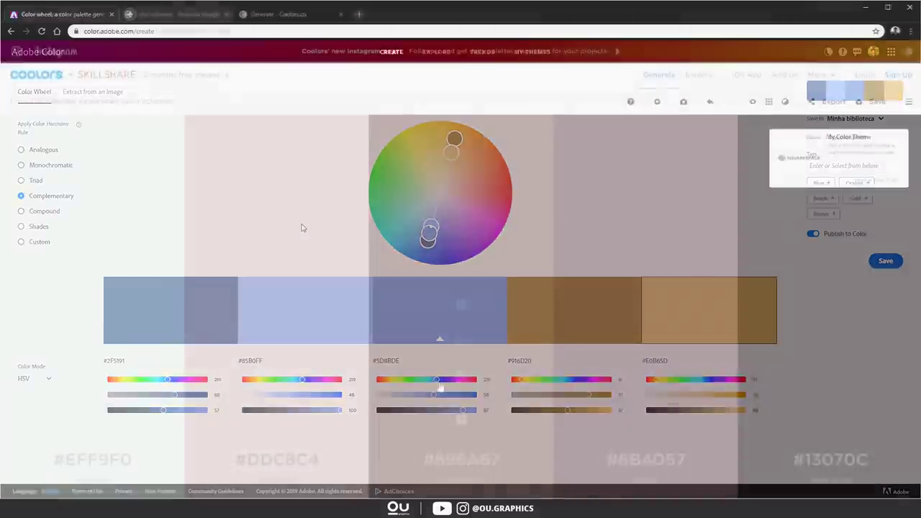
Generate four fresh random Coolors palettes, ending on a green one from #94E8B4 to #3B322C
key("space")
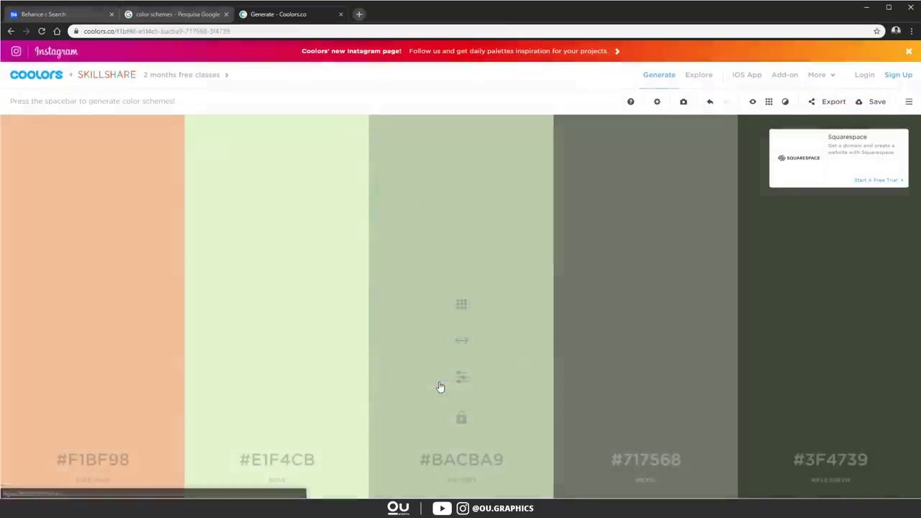
key("space")
key("space")
key("space")
key("space")
key("space")
key("space")
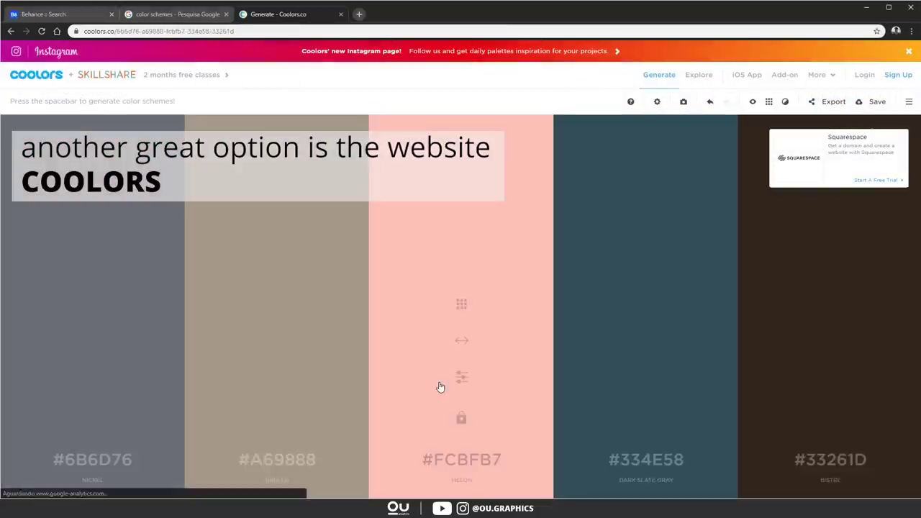
key("space")
key("space")
key("space")
key("space")
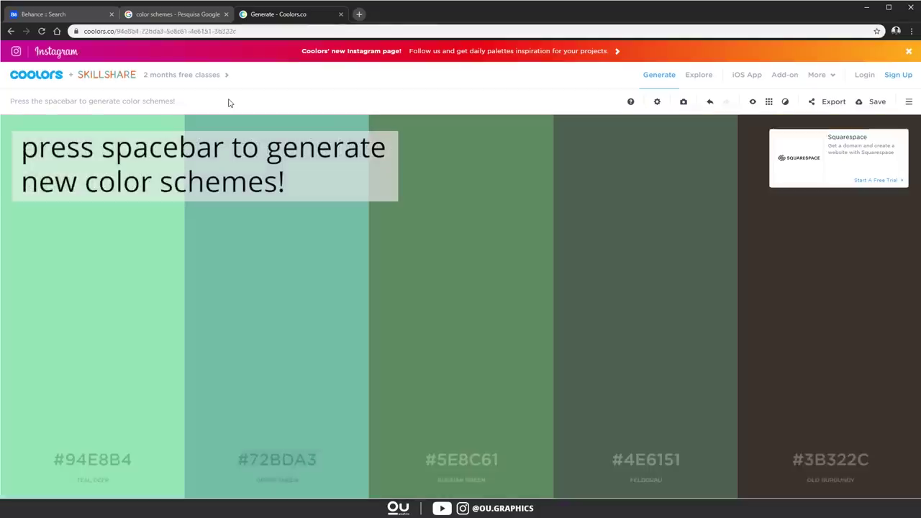
key("space")
key("space")
key("space")
key("space")
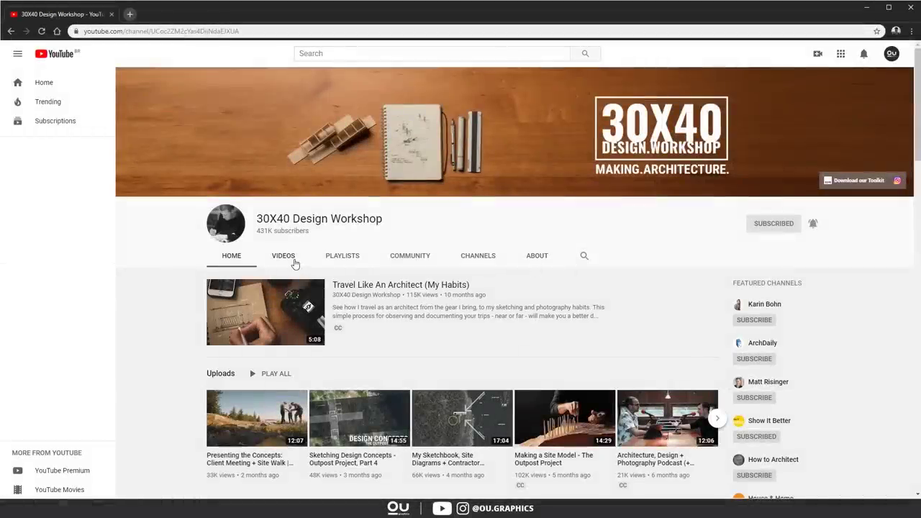
Show the 30X40 Design Workshop channel's VIDEOS list
left_click(284, 256)
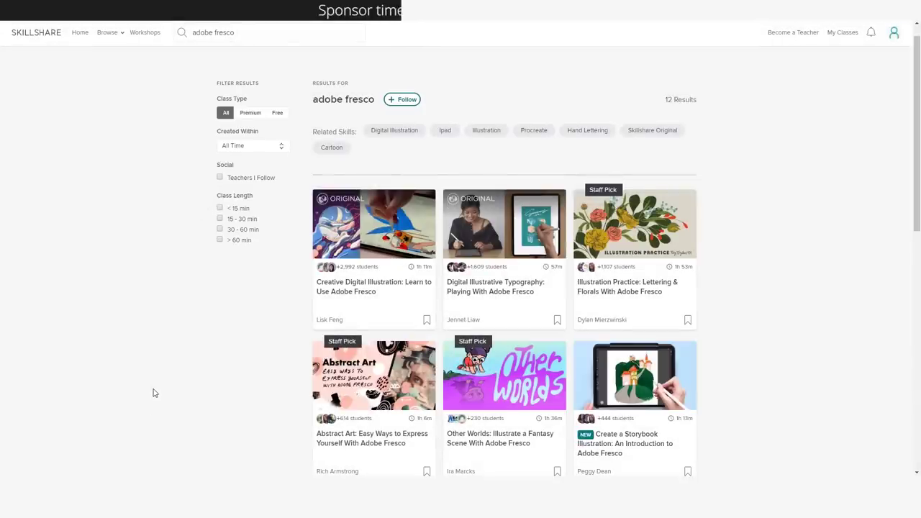
Open the Creative Digital Illustration class and play its Learning Adobe Fresco: Brushes lesson
scroll(152, 393, "down", 5)
scroll(151, 387, "up", 2)
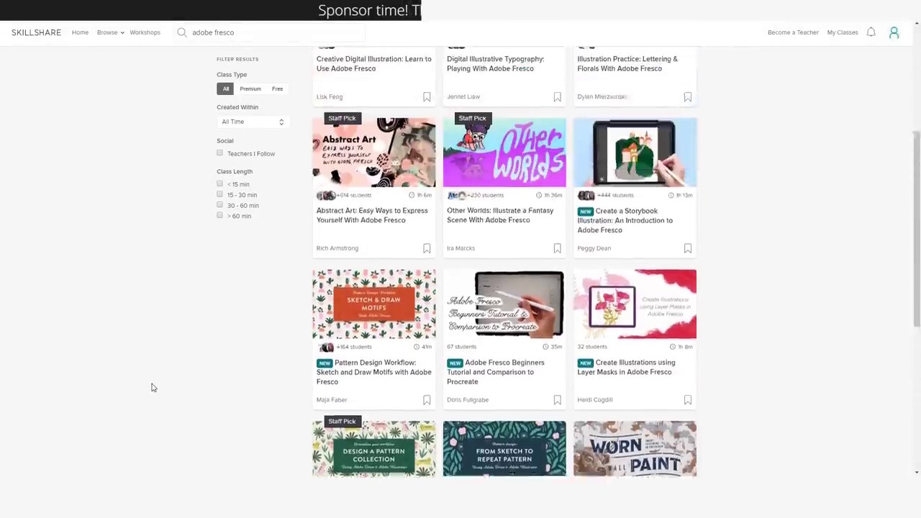
scroll(151, 388, "up", 3)
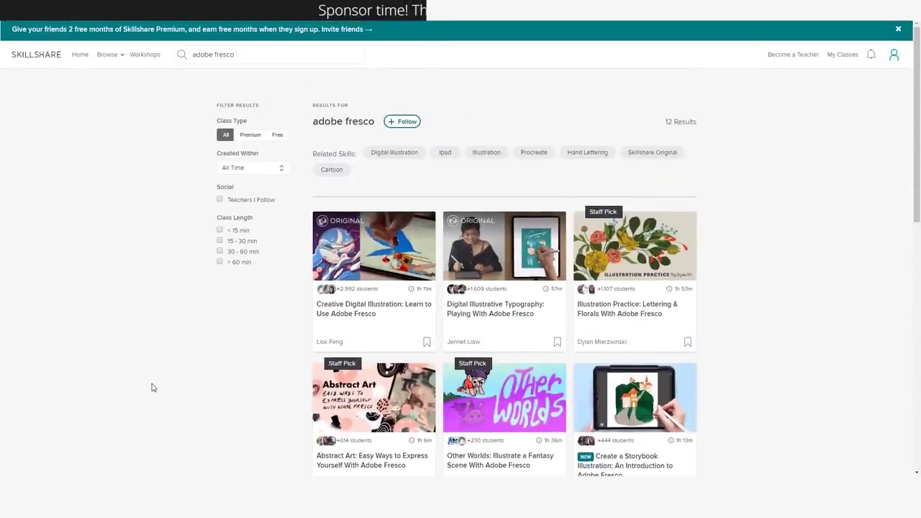
left_click(375, 254)
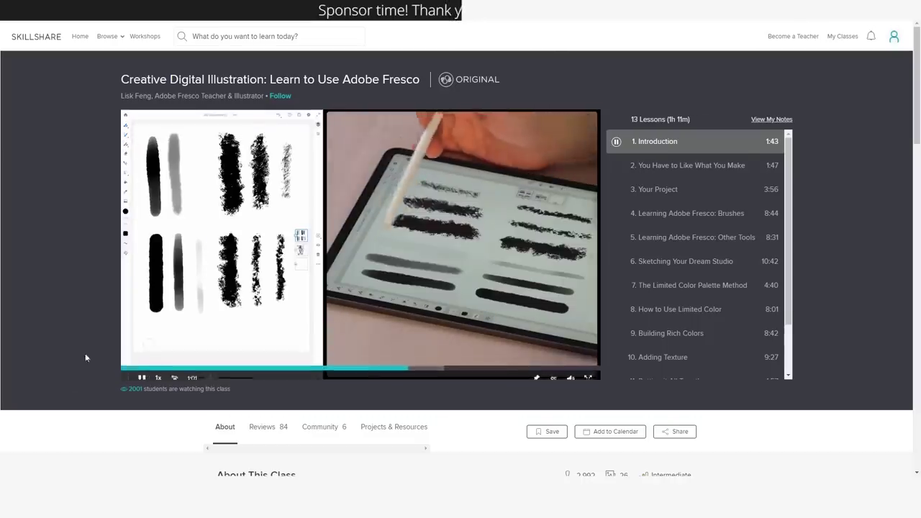
scroll(84, 358, "down", 1)
left_click(648, 213)
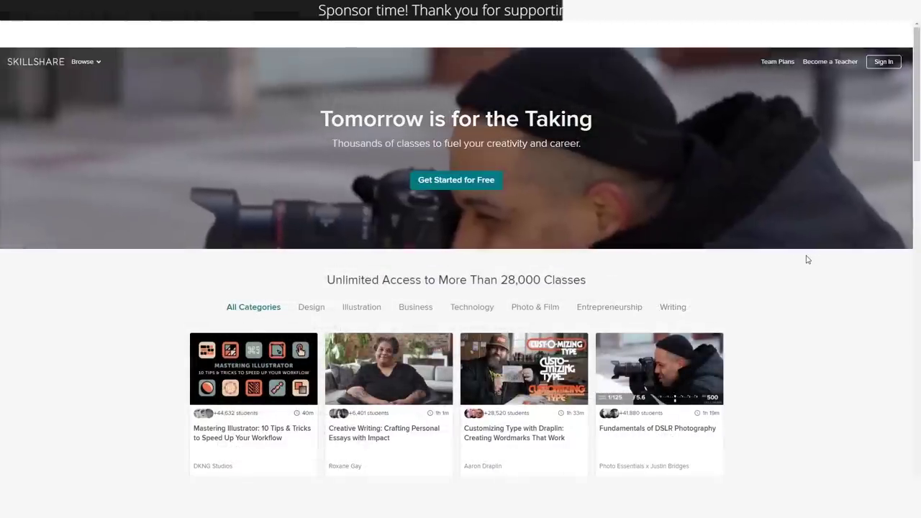
Scroll down the Skillshare page past the class, workshop and list sections
scroll(807, 259, "down", 1)
scroll(807, 259, "down", 1)
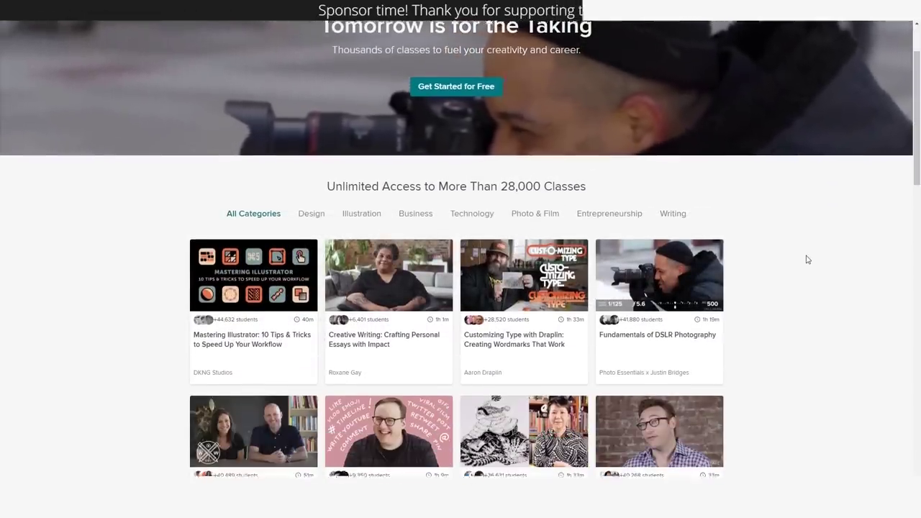
scroll(808, 259, "down", 1)
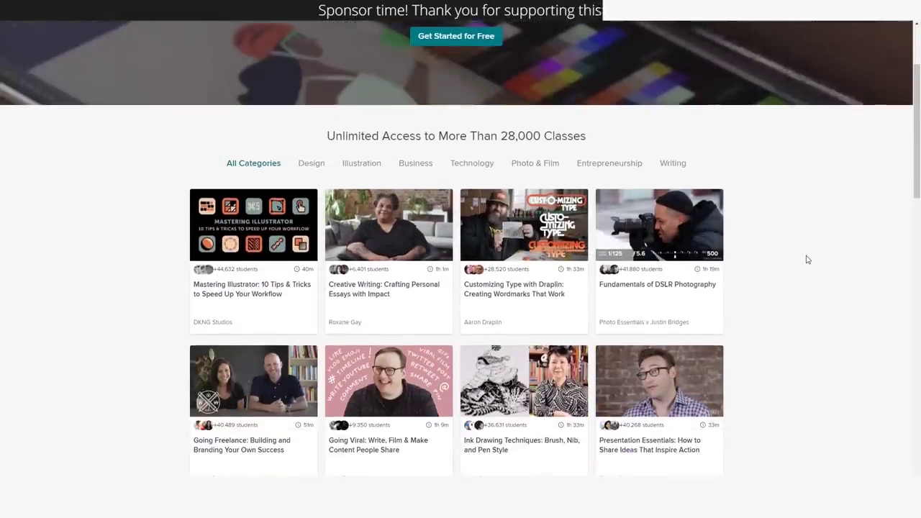
scroll(807, 259, "down", 3)
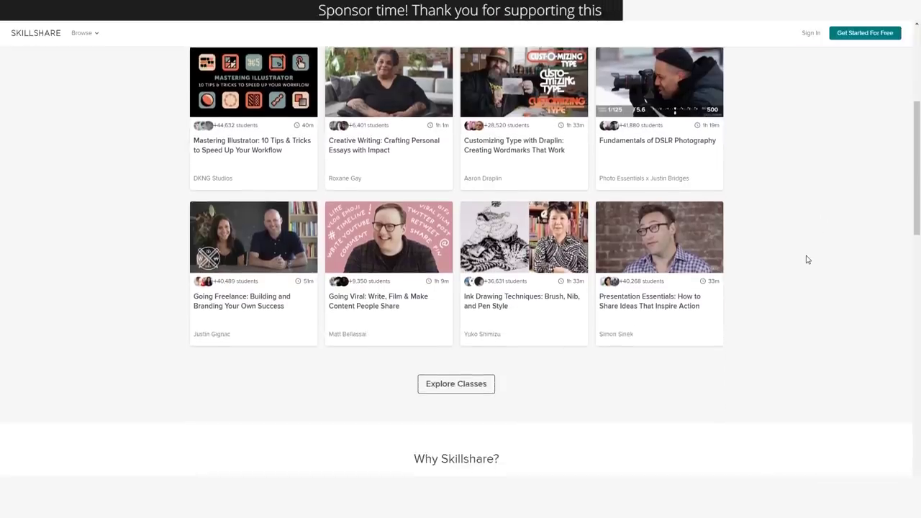
scroll(808, 259, "down", 3)
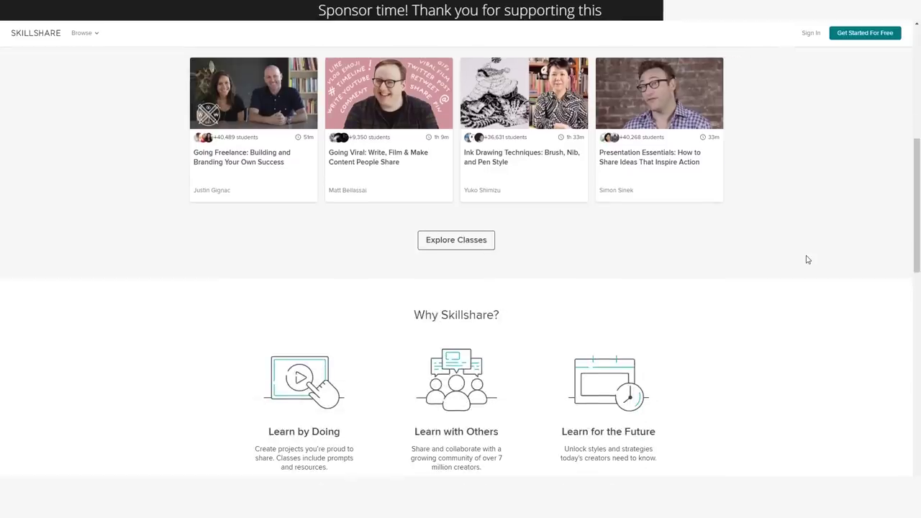
scroll(807, 259, "down", 4)
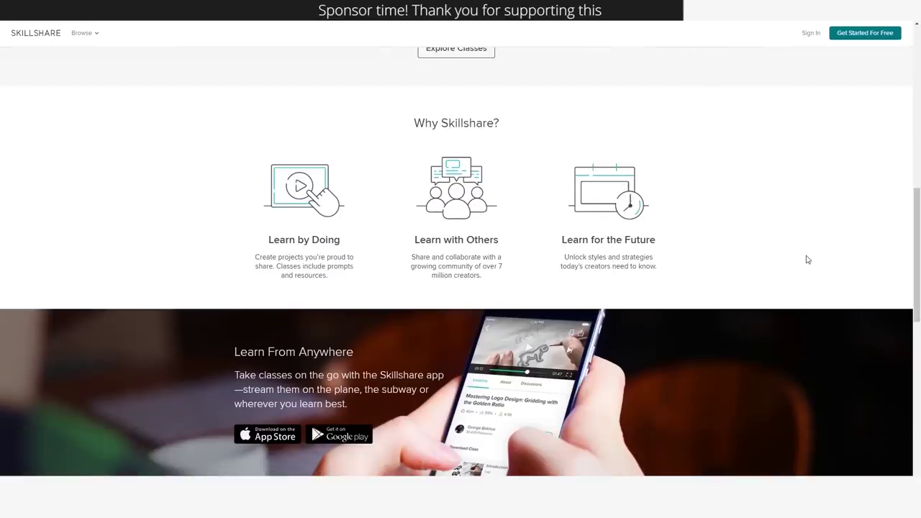
scroll(807, 259, "down", 4)
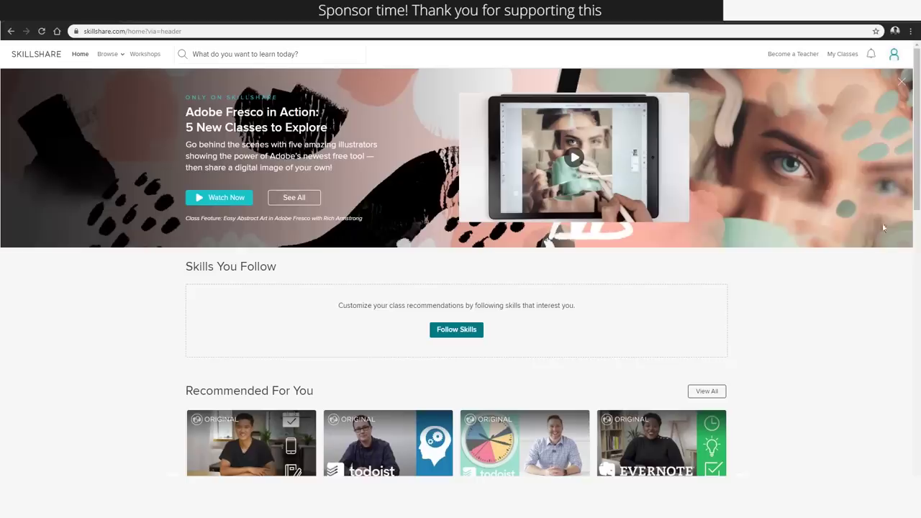
scroll(919, 156, "down", 5)
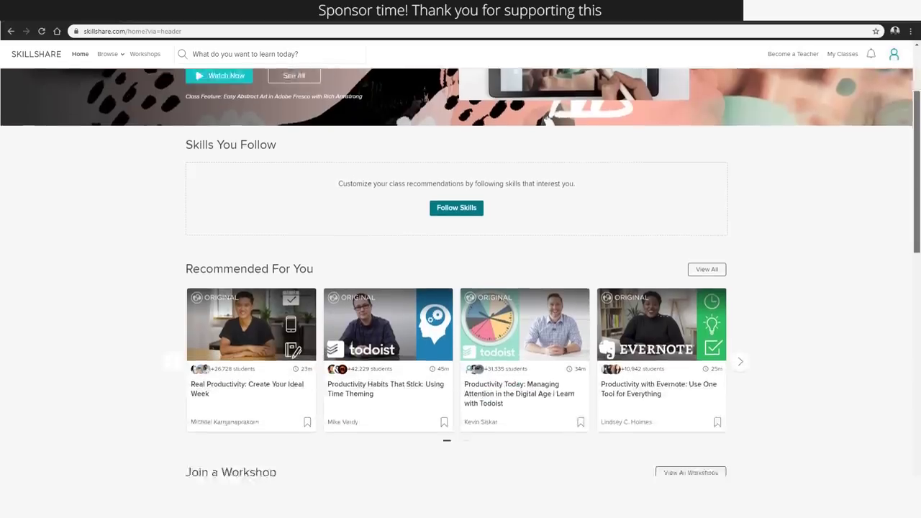
scroll(461, 273, "down", 4)
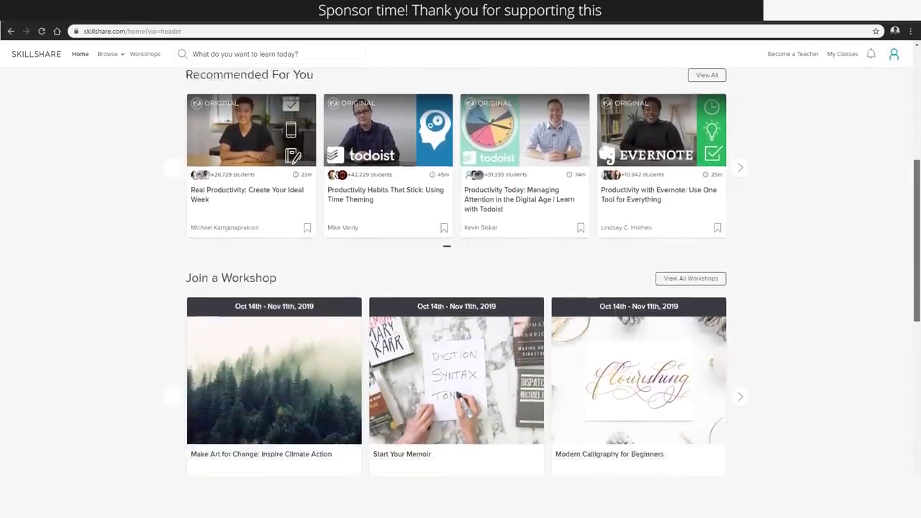
scroll(460, 274, "down", 5)
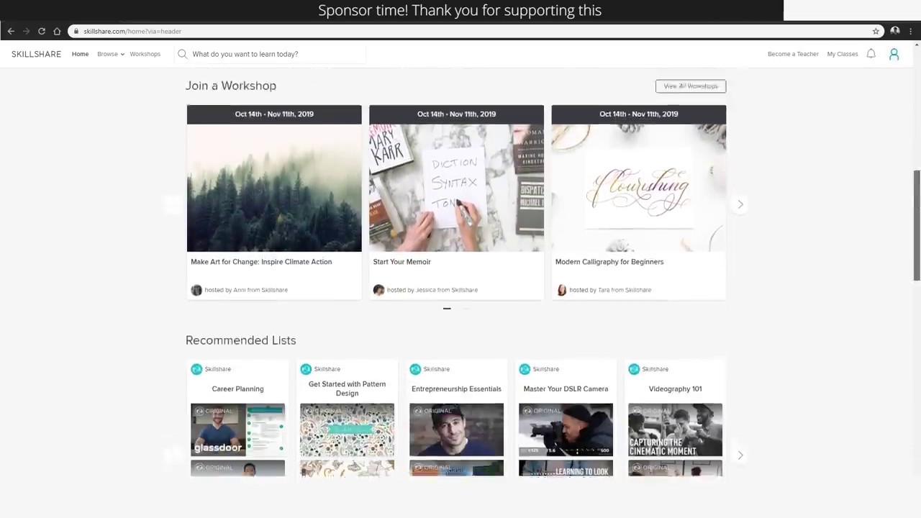
scroll(460, 274, "down", 5)
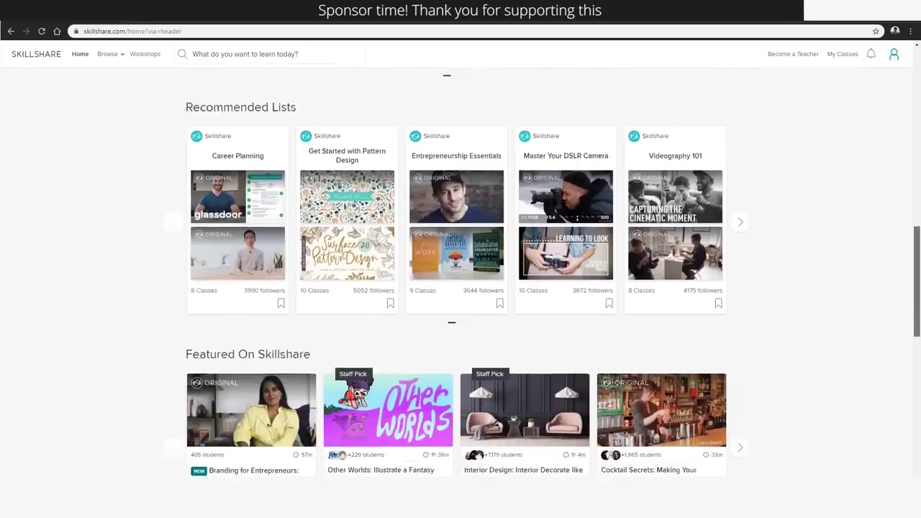
scroll(460, 274, "down", 3)
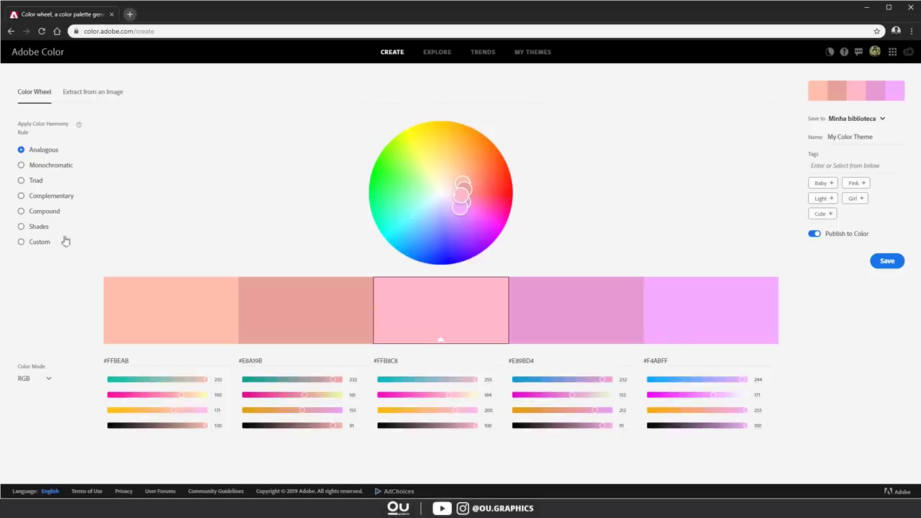
Show palette values as HSV, apply the Triad harmony, and move the pale-yellow colour toward green
left_click(38, 383)
left_click(29, 432)
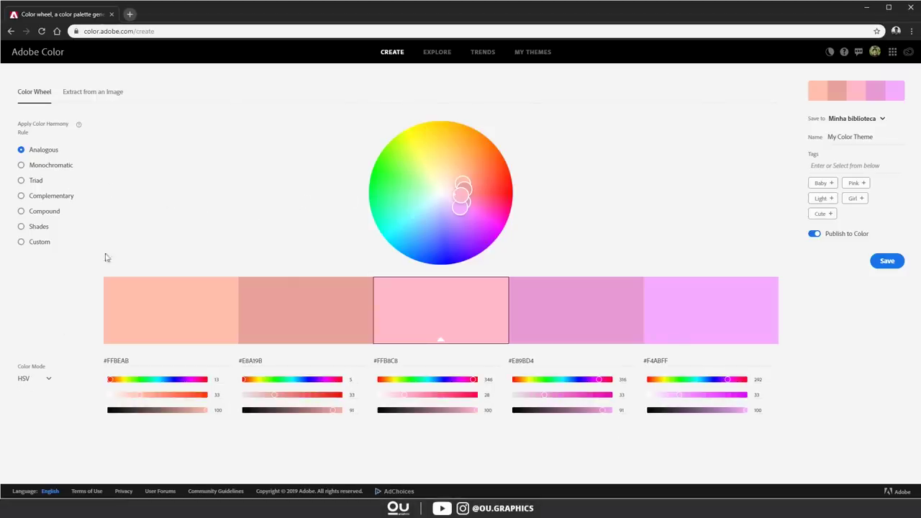
left_click(23, 180)
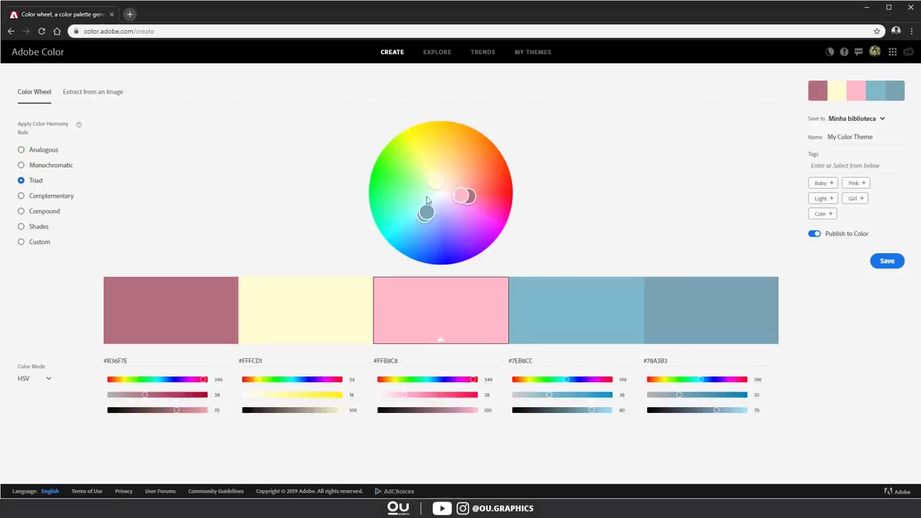
left_click_drag(434, 183, 415, 192)
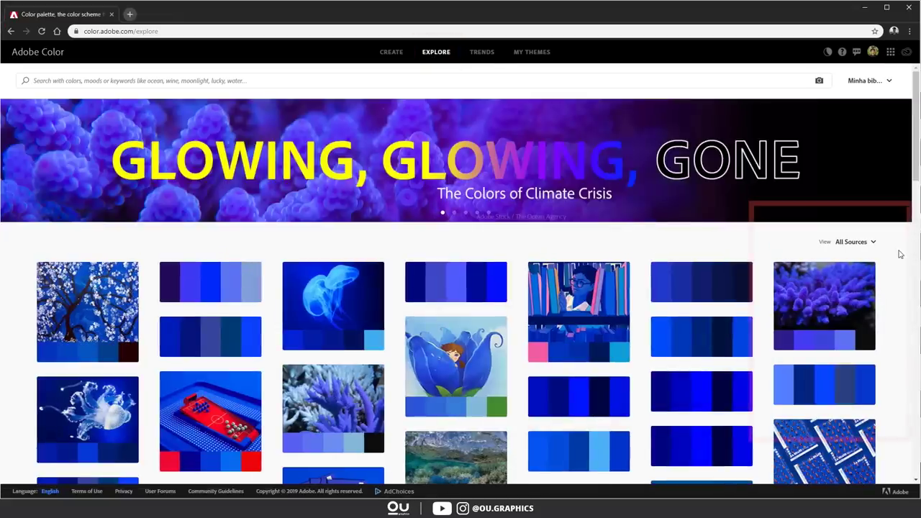
Filter Explore to Most Used color themes and open the first palette, PWA 7
left_click(861, 242)
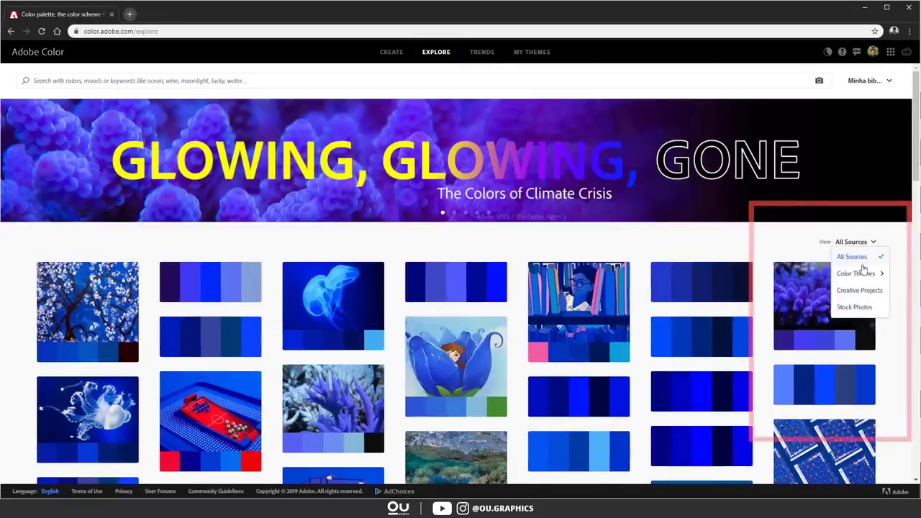
mouse_move(863, 276)
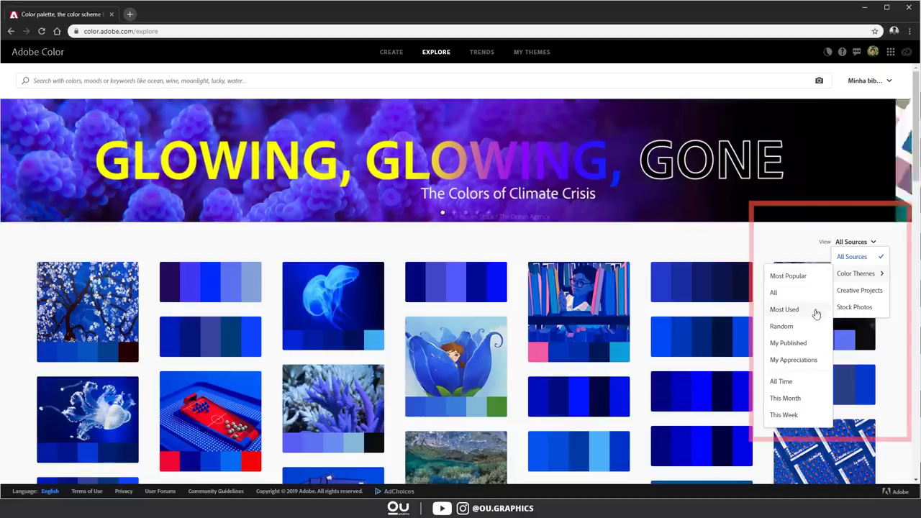
left_click(800, 309)
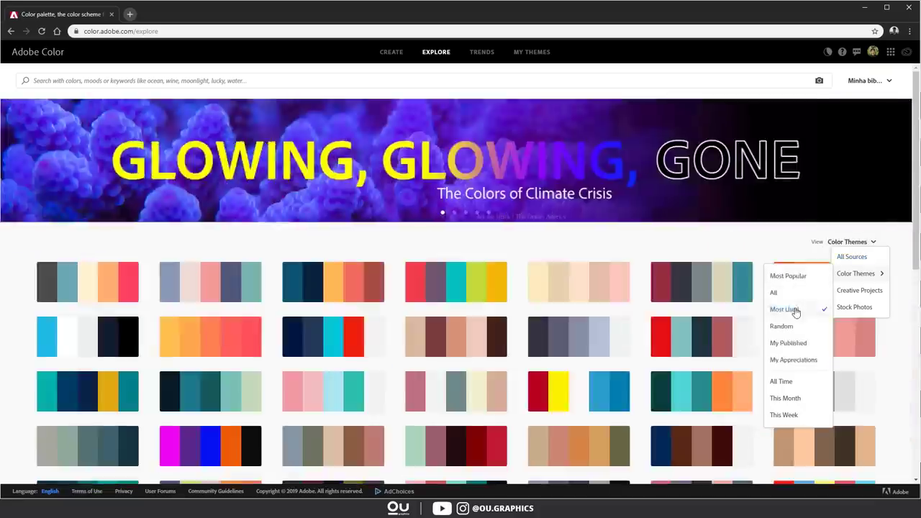
scroll(692, 242, "down", 3)
scroll(692, 243, "up", 3)
left_click(107, 245)
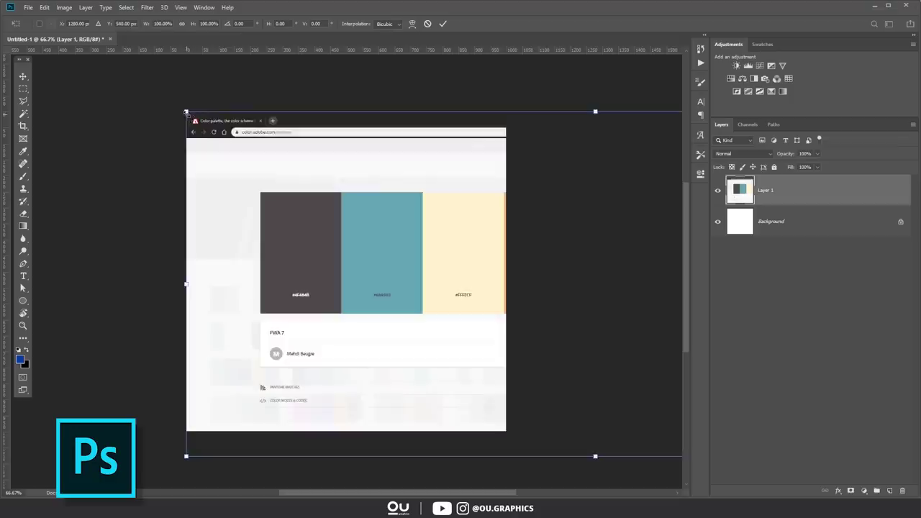
Scale the pasted screenshot down to about 50% and move it toward the top-left
left_click_drag(185, 280, 336, 284)
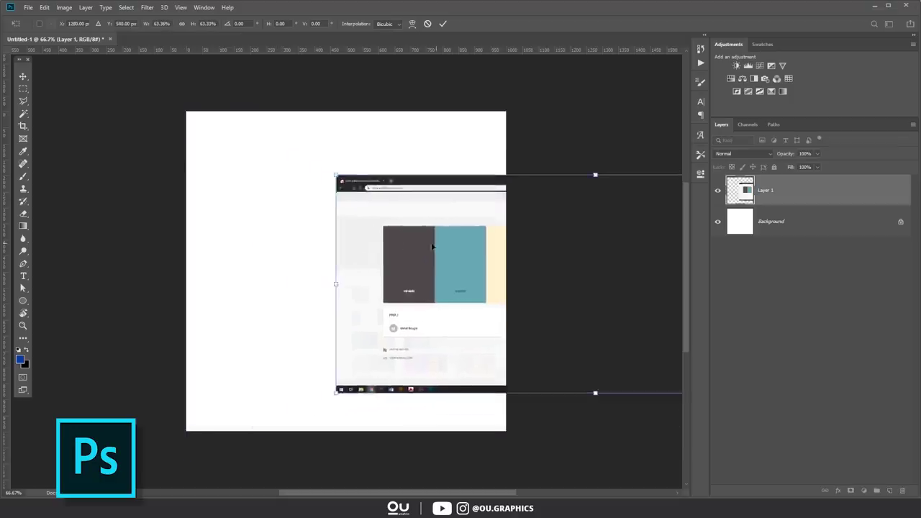
left_click_drag(432, 247, 278, 195)
left_click_drag(678, 370, 613, 339)
left_click_drag(305, 202, 309, 193)
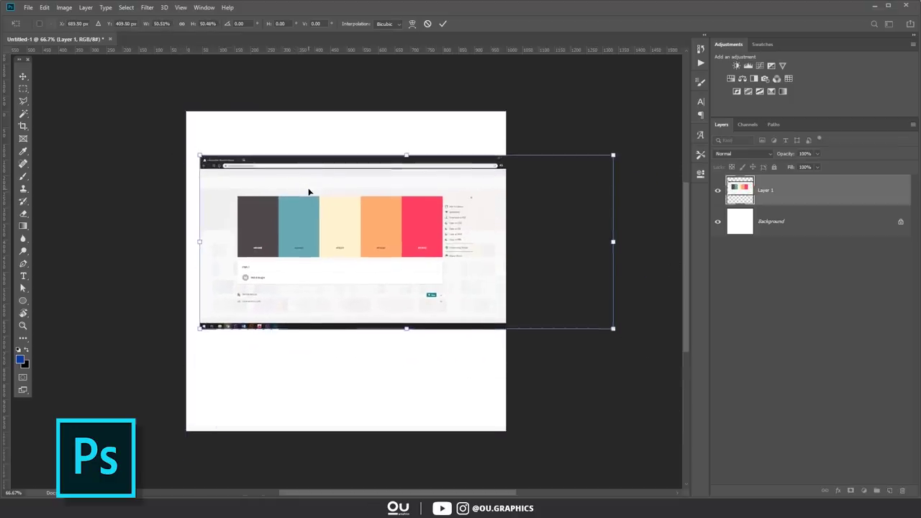
key("Return")
Cut out the five colour swatches, delete the leftover screenshot, and paste the strip at the top-left
key("m")
left_click_drag(238, 197, 438, 232)
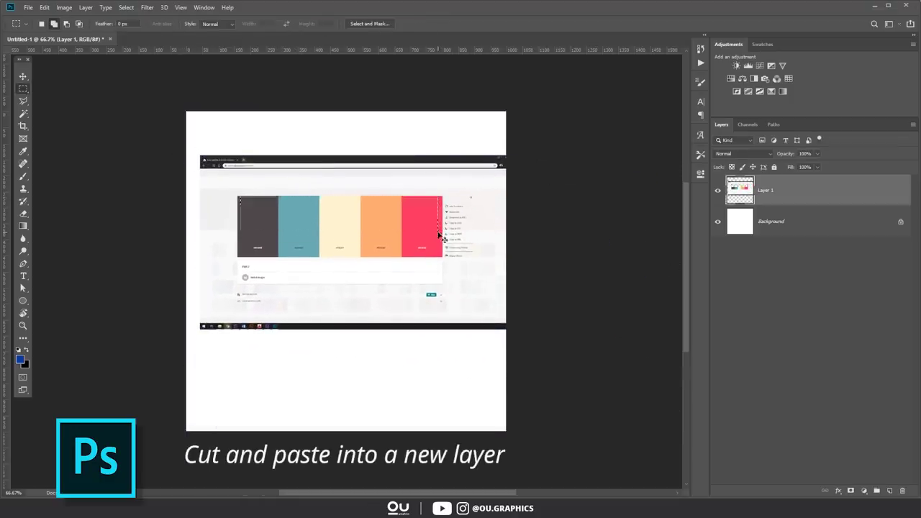
key("ctrl+x")
key("ctrl+v")
left_click(901, 490)
key("ctrl+v")
key("v")
left_click_drag(432, 263, 391, 144)
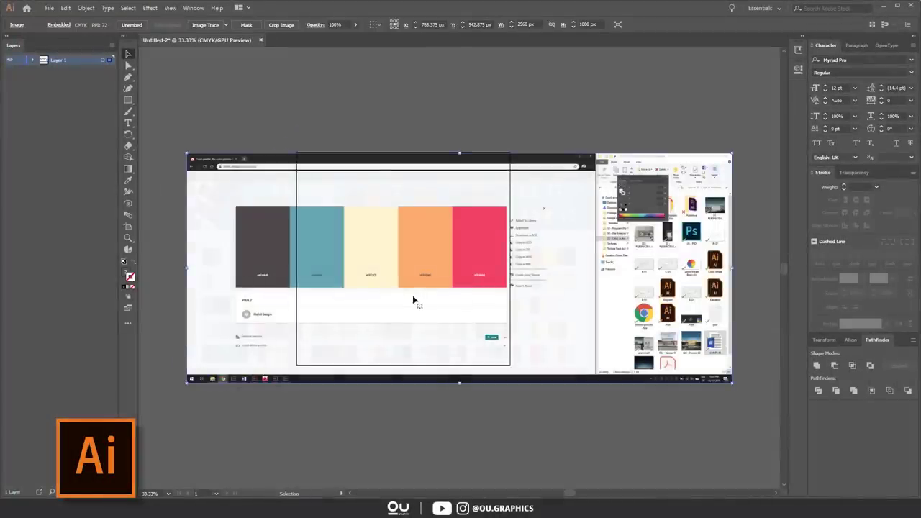
Move the screenshot off the artboard and draw a column of five small squares
left_click_drag(408, 294, 701, 266)
left_click(288, 203)
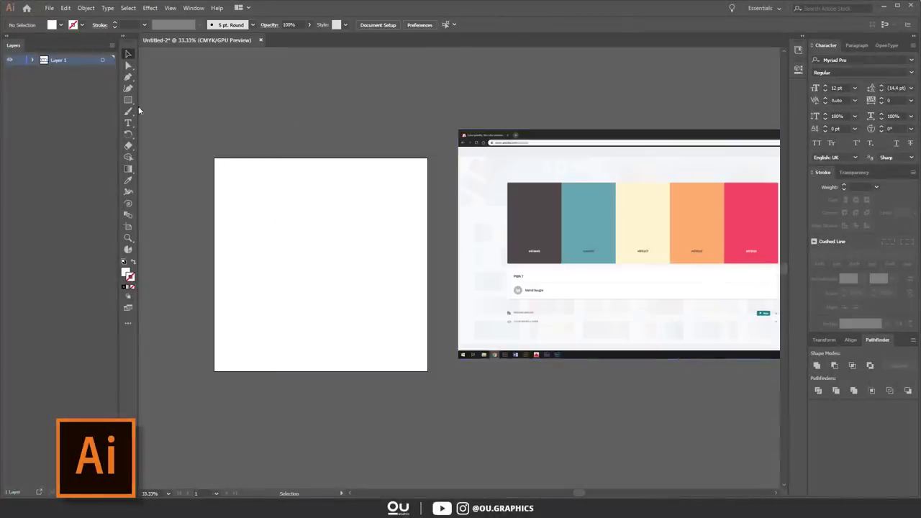
left_click(128, 100)
mouse_move(174, 172)
left_mouse_down()
mouse_move(197, 192)
mouse_move(189, 216)
left_mouse_up()
key("v")
scroll(183, 186, "up", 1)
scroll(191, 212, "down", 1)
key("ctrl+d")
key("ctrl+d")
key("ctrl+d")
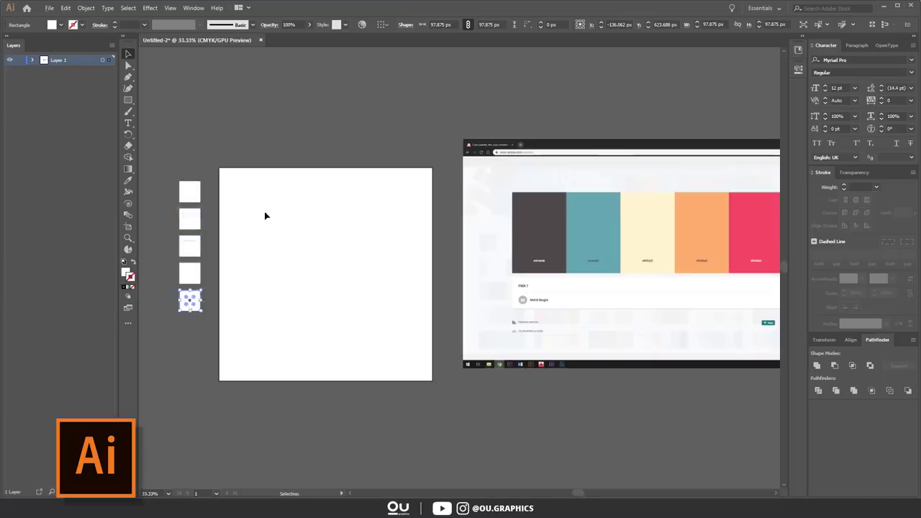
scroll(242, 216, "down", 1)
left_click(205, 181)
Eyedrop the squares to dark grey, teal, cream, orange and pink from the screenshot's swatches
key("i")
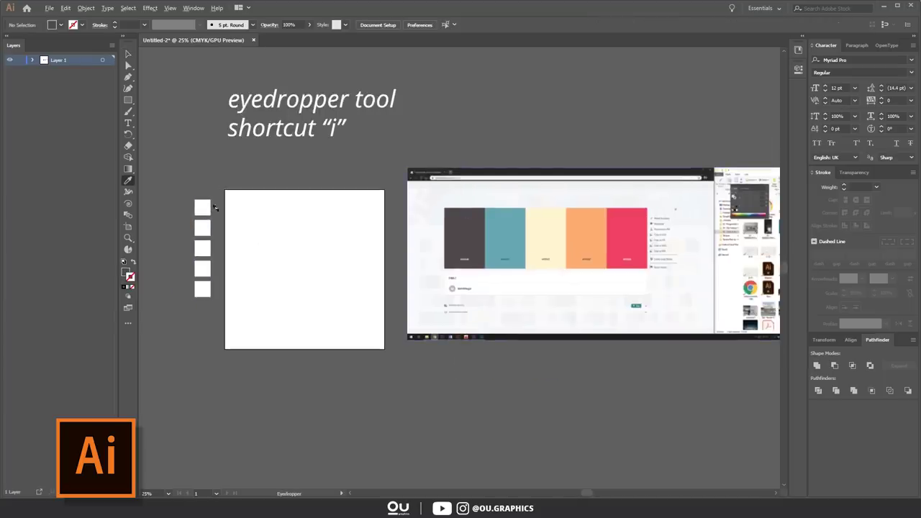
left_click(203, 208, "ctrl")
left_click(464, 238)
left_click(202, 227, "ctrl")
left_click(504, 238)
left_click(202, 248, "ctrl")
left_click(545, 237)
left_click(202, 268, "ctrl")
left_click(585, 237)
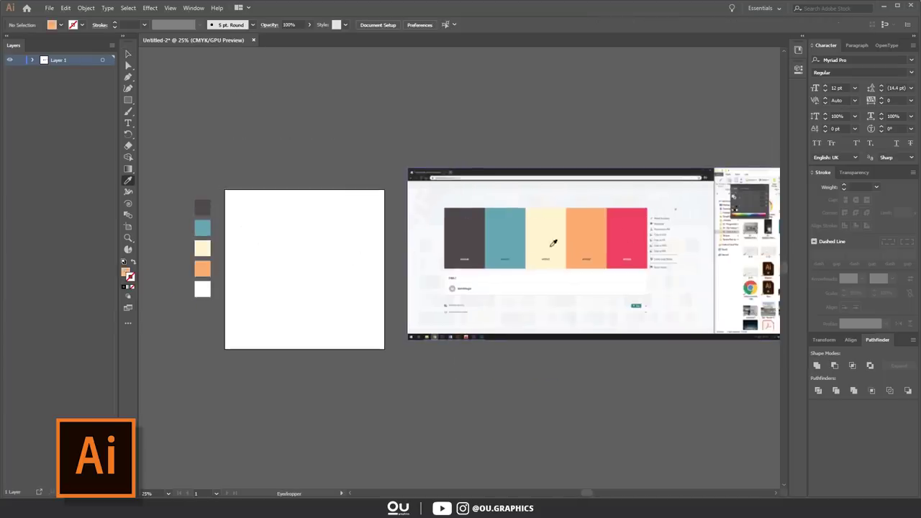
left_click(203, 289, "ctrl")
left_click(626, 237)
Delete the reference screenshot, leaving only the five coloured squares
key("v")
left_click(463, 208)
key("Delete")
scroll(193, 265, "up", 1)
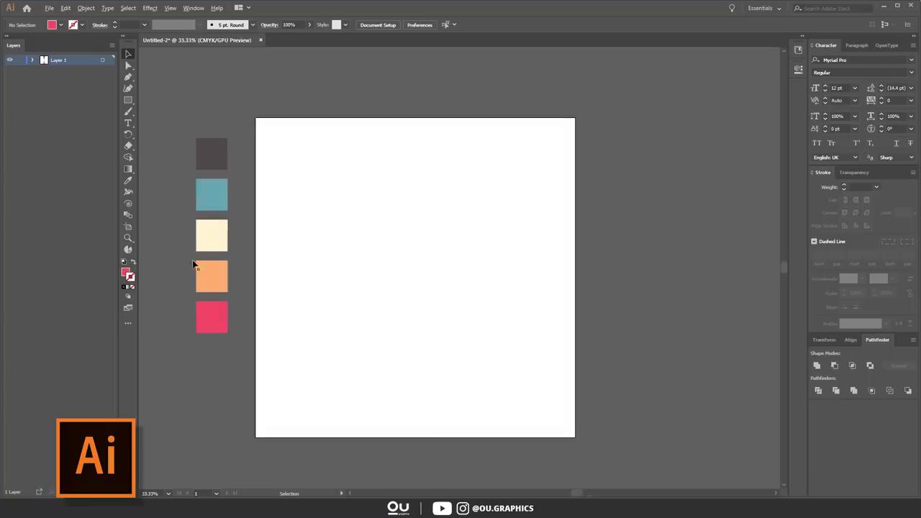
key("ctrl+a")
left_click(193, 374)
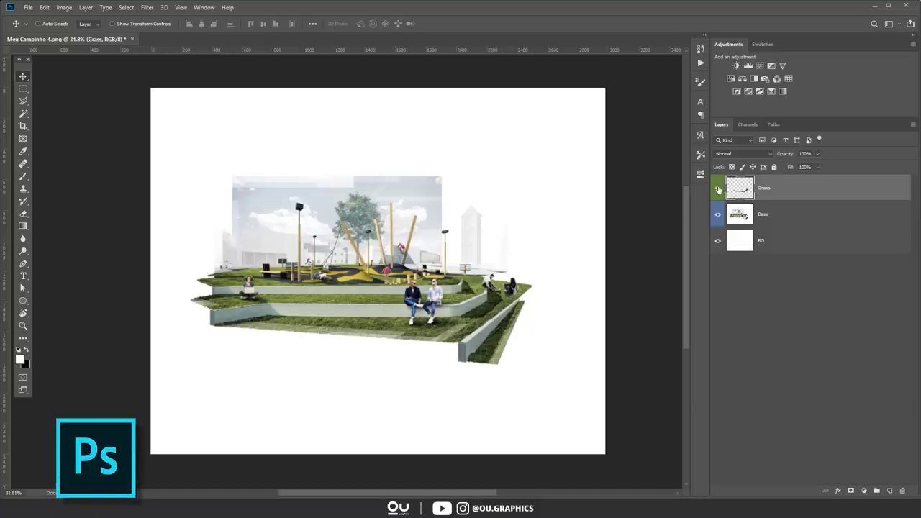
Check the Grass and Base layers, then add a new Layer 1 clipped to Grass
left_click(718, 188)
left_click(718, 188)
left_click(718, 214)
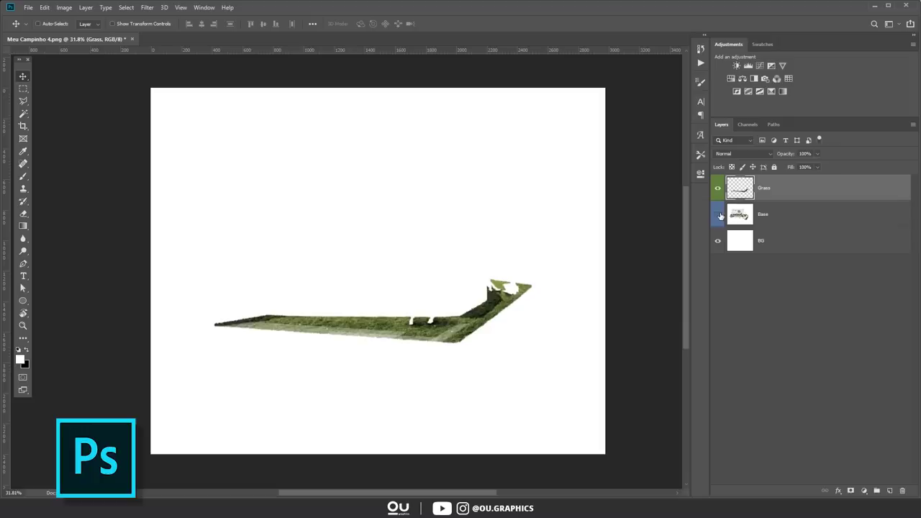
left_click(718, 215)
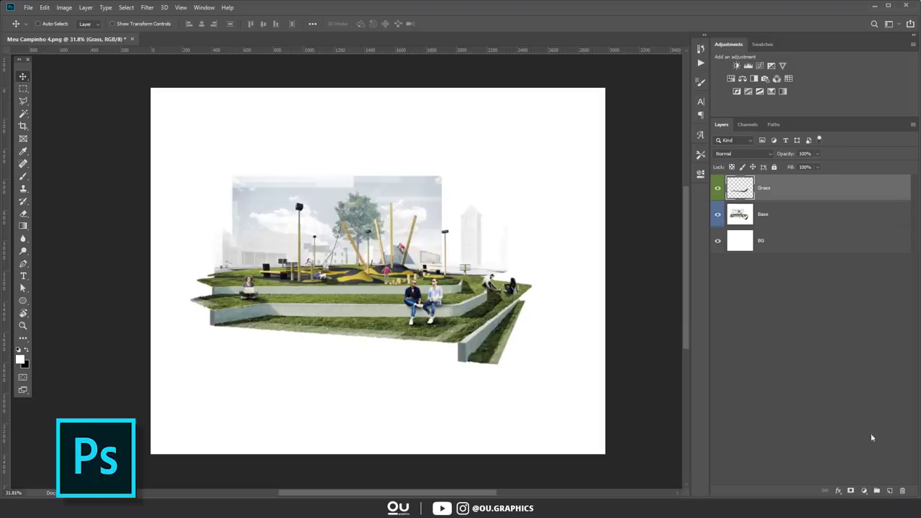
left_click(890, 491)
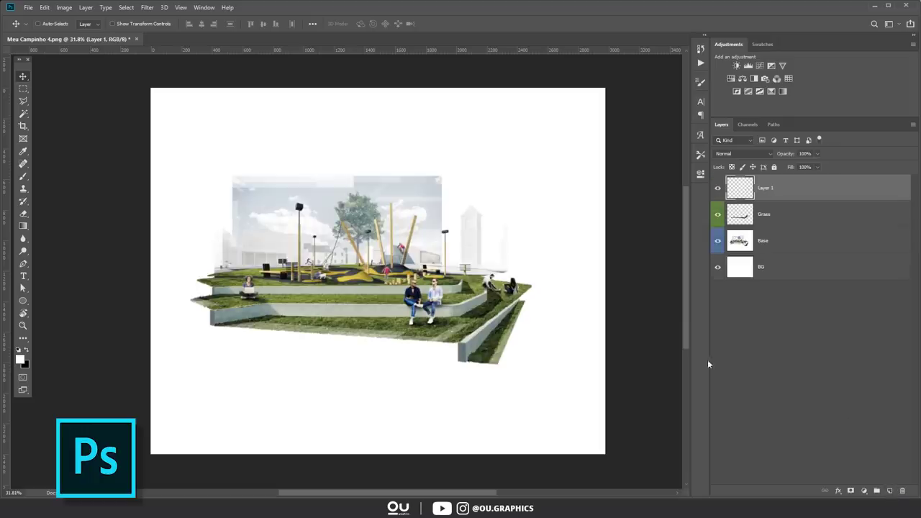
key("ctrl+alt+g")
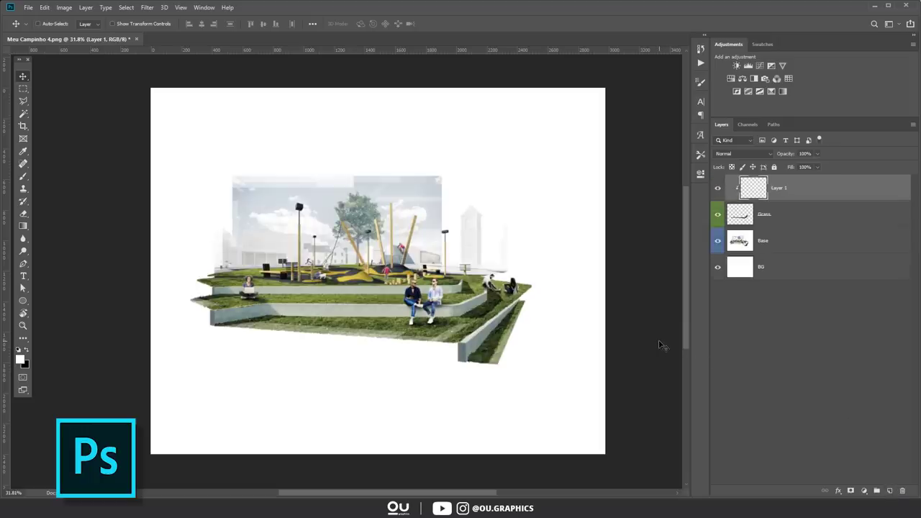
Fill Layer 1 with a muted pale green foreground colour (#a4bd8e)
left_click(22, 360)
left_click(452, 281)
left_click(349, 211)
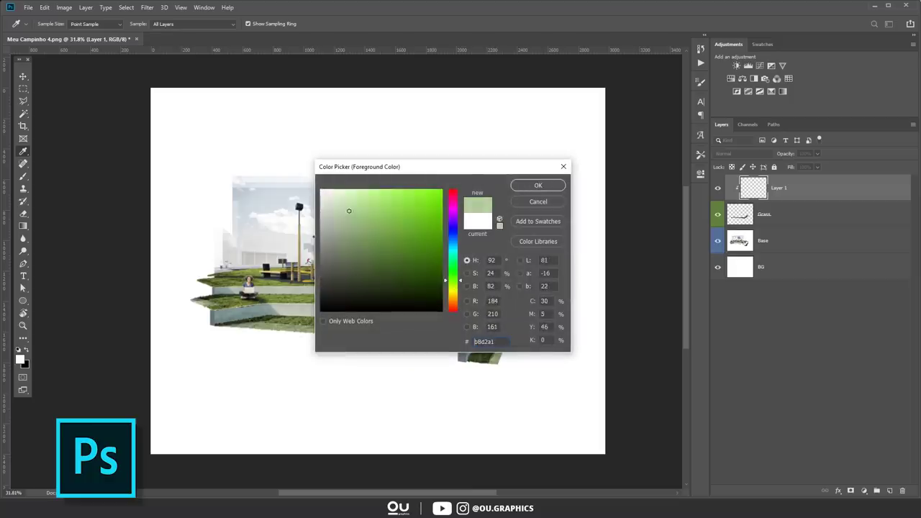
left_click_drag(349, 211, 350, 221)
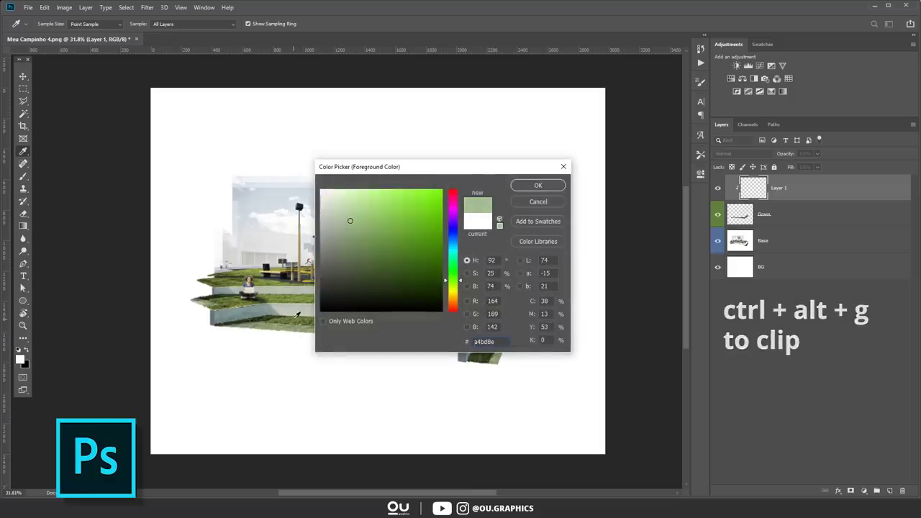
left_click(537, 184)
key("v")
key("alt+BackSpace")
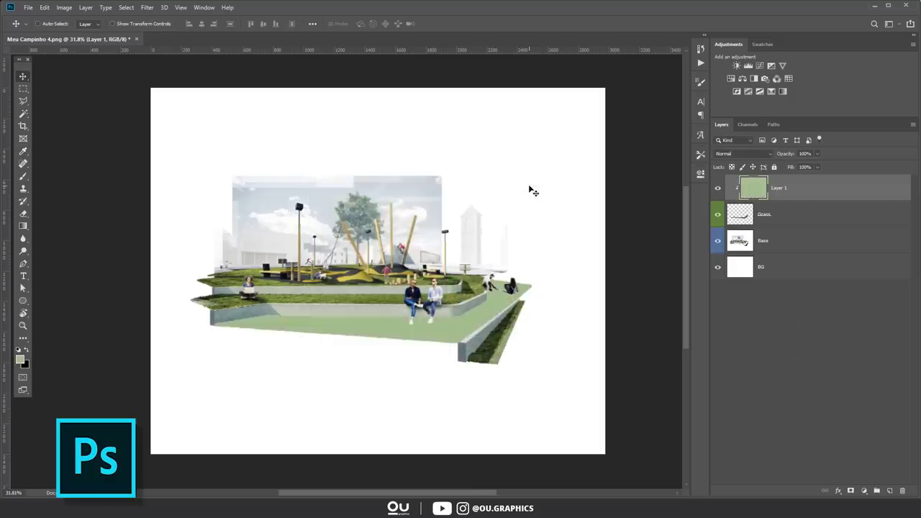
Hide Layer 1's green fill and add a Hue/Saturation adjustment layer
scroll(397, 325, "up", 5)
scroll(394, 324, "down", 3)
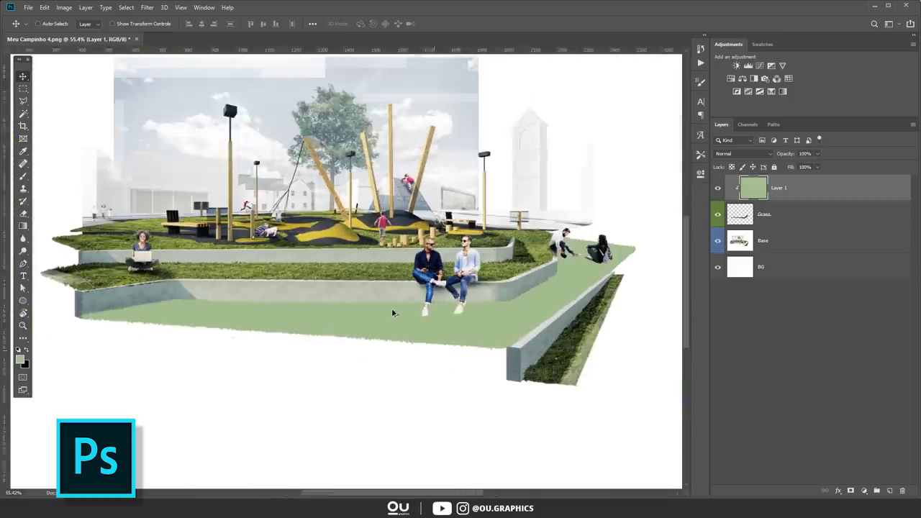
left_click(718, 189)
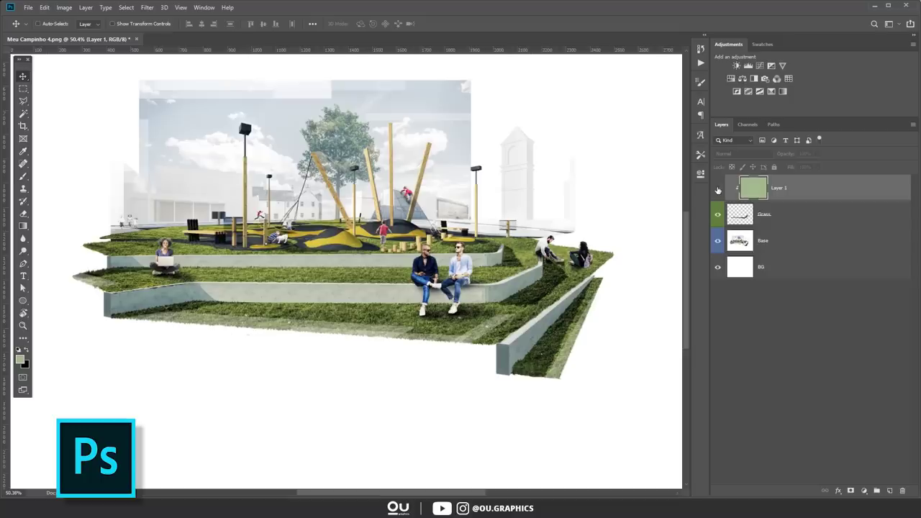
left_click(731, 78)
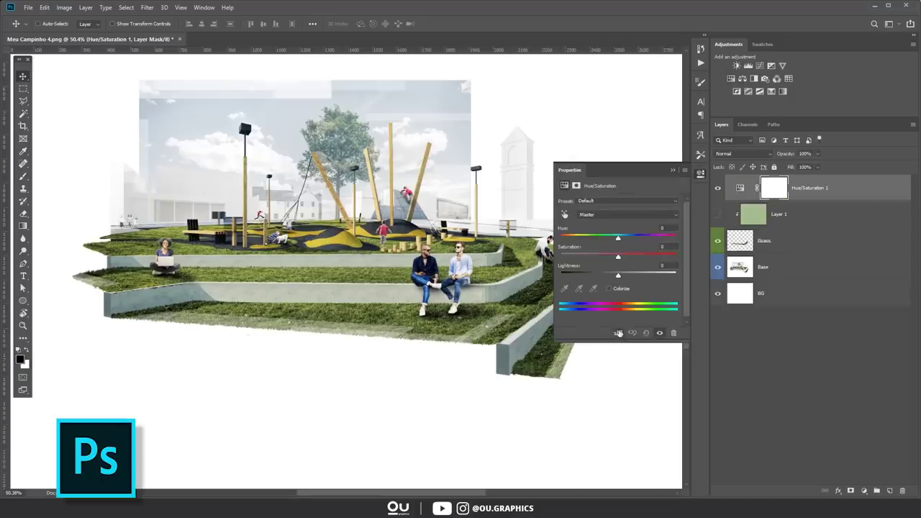
Clip Hue/Saturation 1 to Layer 1 and shift Hue and Lightness to turn the lower grass blue
left_click(617, 333)
left_click_drag(617, 238, 662, 238)
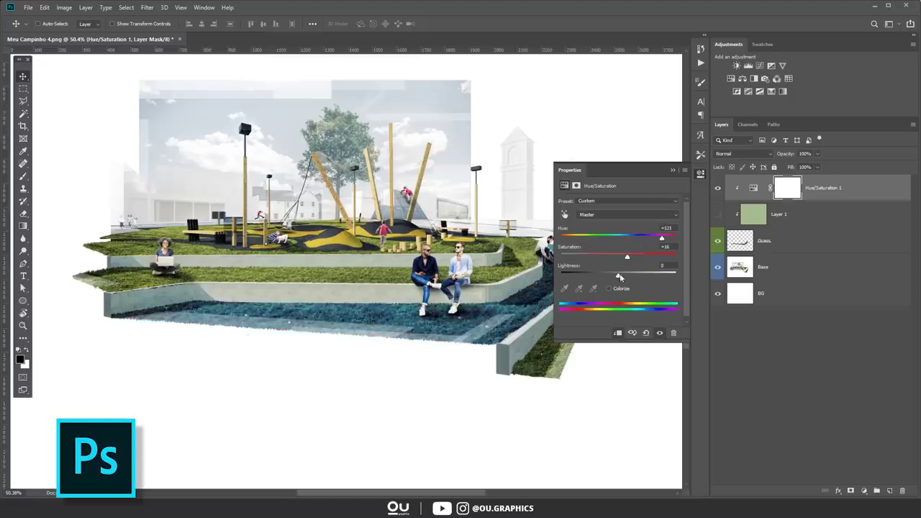
left_click_drag(618, 276, 625, 276)
left_click(618, 333)
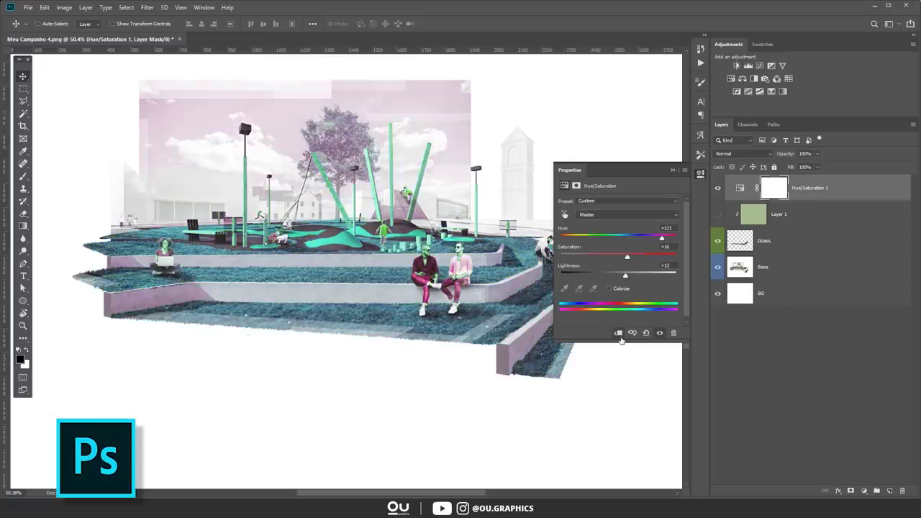
left_click(618, 334)
left_click(618, 334)
left_click(618, 334)
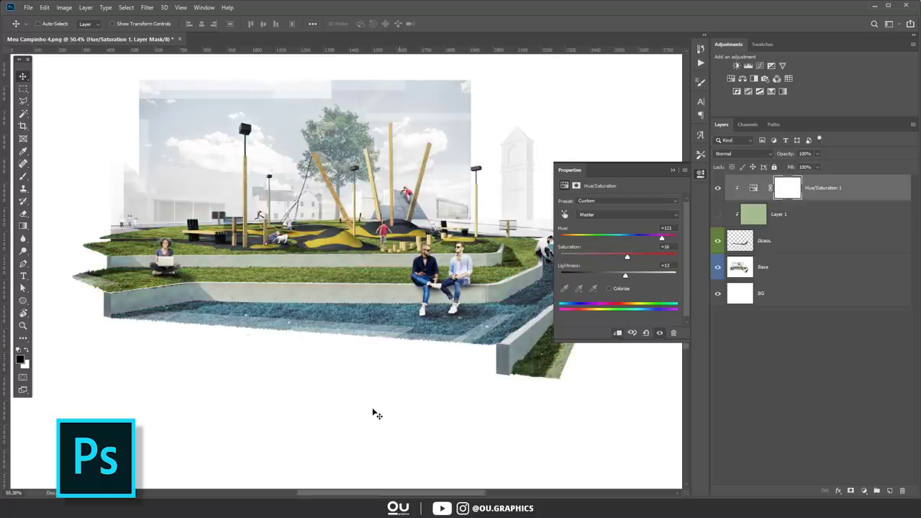
Hide Hue/Saturation 1 and add Hue/Saturation 2 clipped to Base, testing Colorize and Hue
left_click(717, 188)
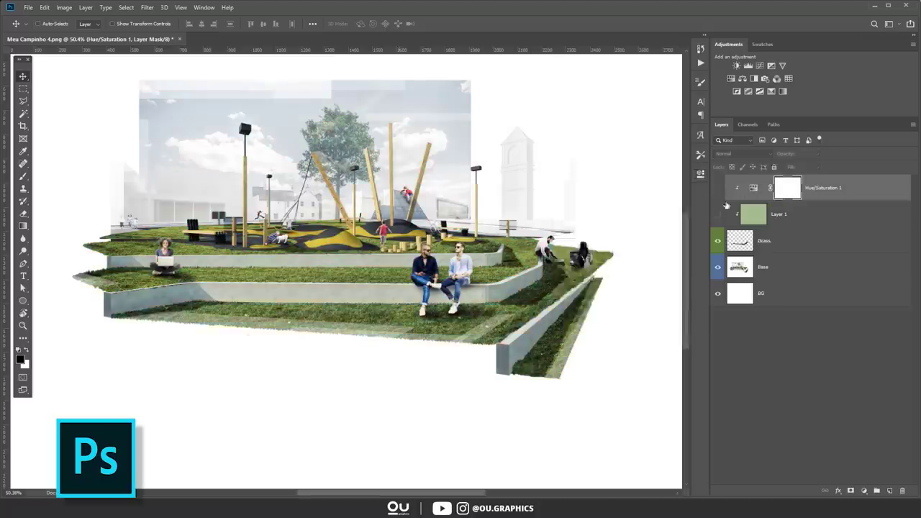
left_click(750, 267)
left_click(732, 80)
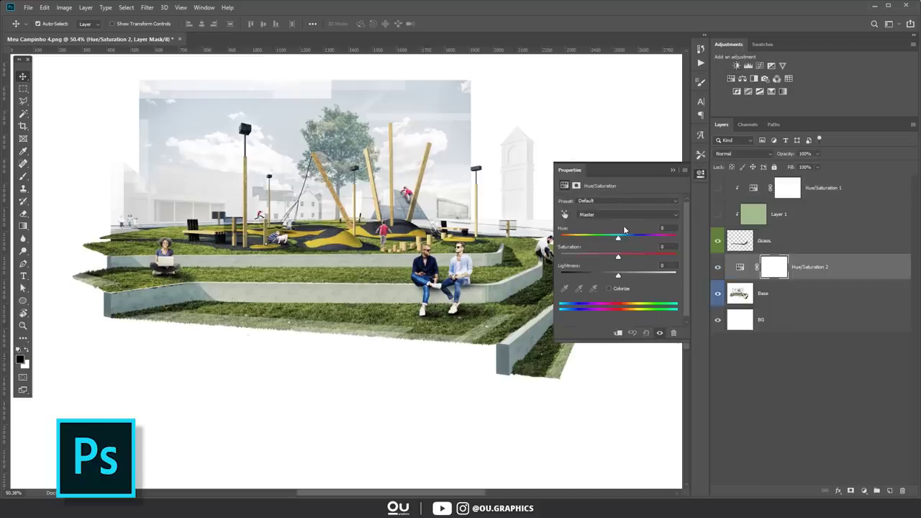
key("ctrl+alt+g")
left_click(618, 289)
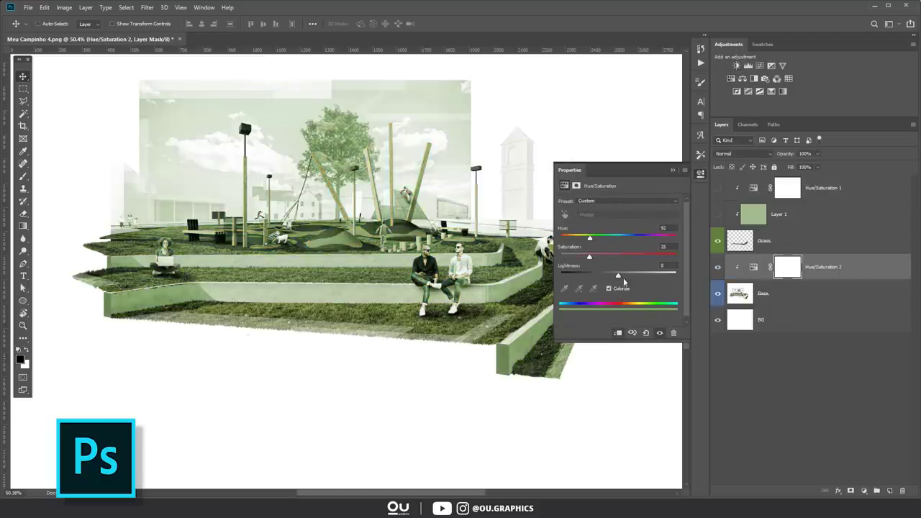
left_click_drag(598, 257, 663, 238)
left_click(609, 289)
left_click(675, 170)
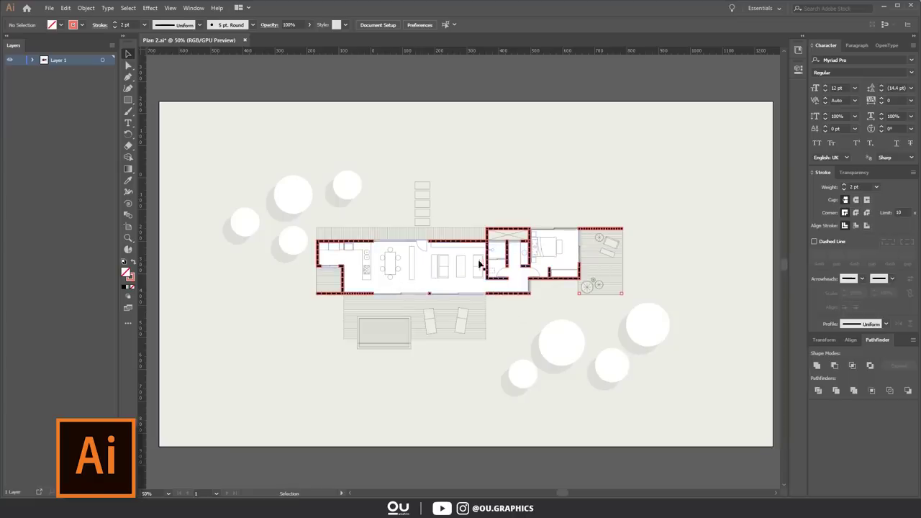
Select all floor-plan wall outlines sharing the coral stroke colour via Select > Same > Stroke Color
scroll(492, 294, "up", 6)
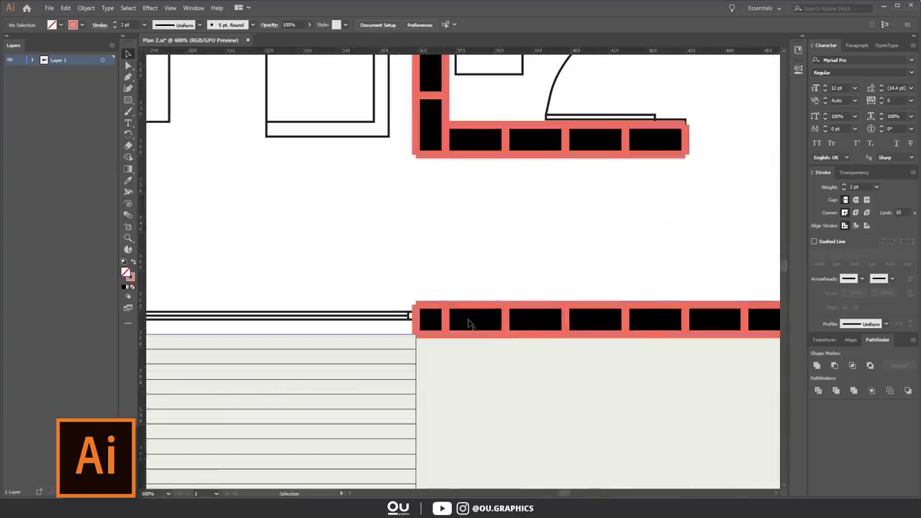
left_click(472, 317)
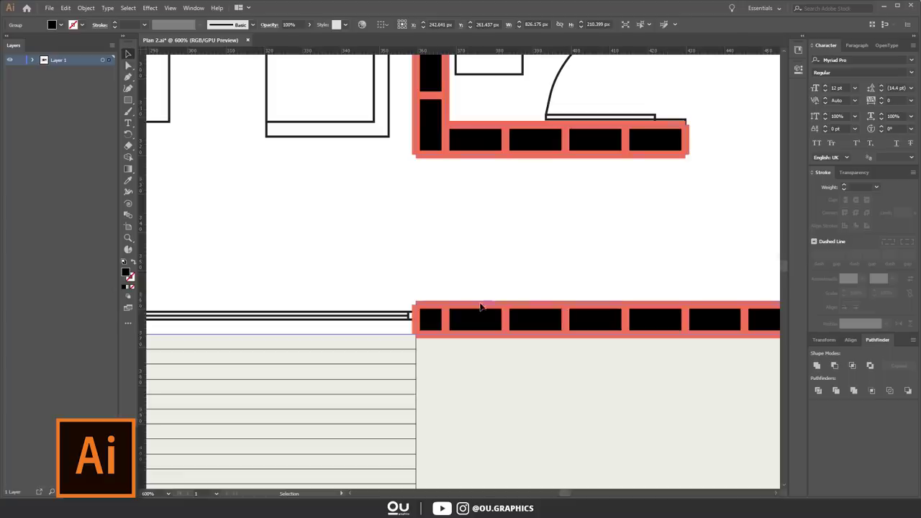
left_click_drag(481, 307, 468, 245)
key("ctrl+z")
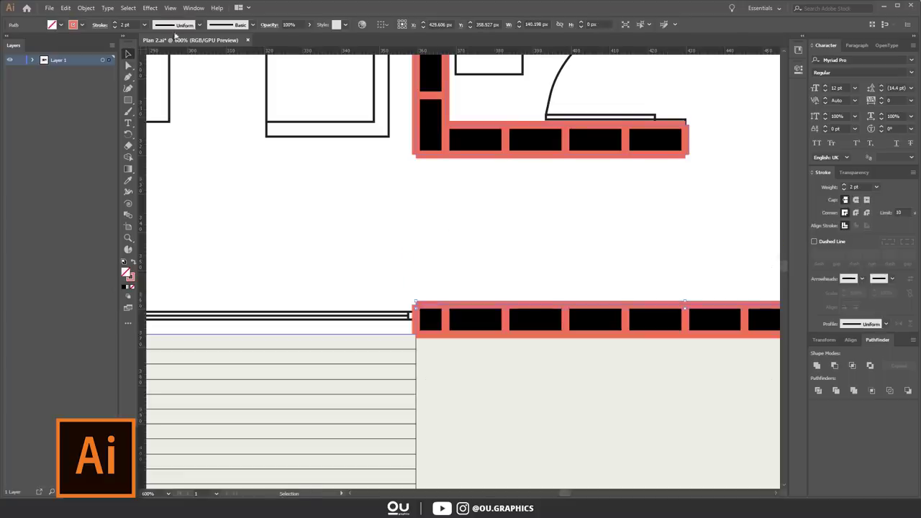
left_click(133, 11)
mouse_move(165, 100)
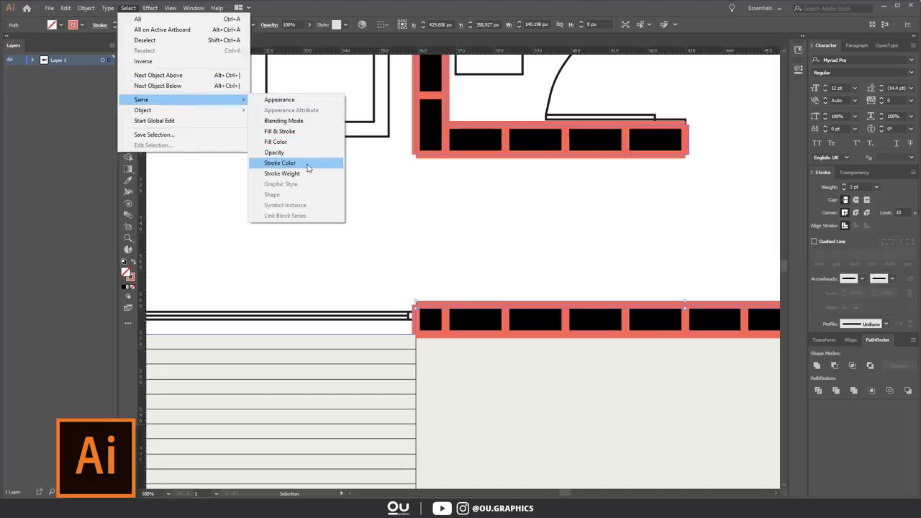
left_click(303, 165)
Change the selected wall strokes to blue 5984EF
scroll(376, 220, "down", 6)
scroll(377, 220, "up", 1)
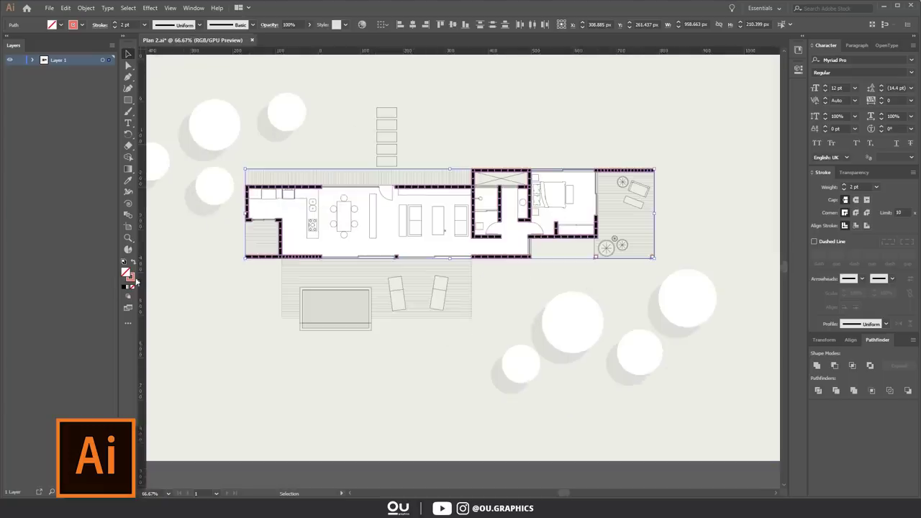
double_click(130, 278)
left_click_drag(720, 124, 541, 273)
type("5984EF")
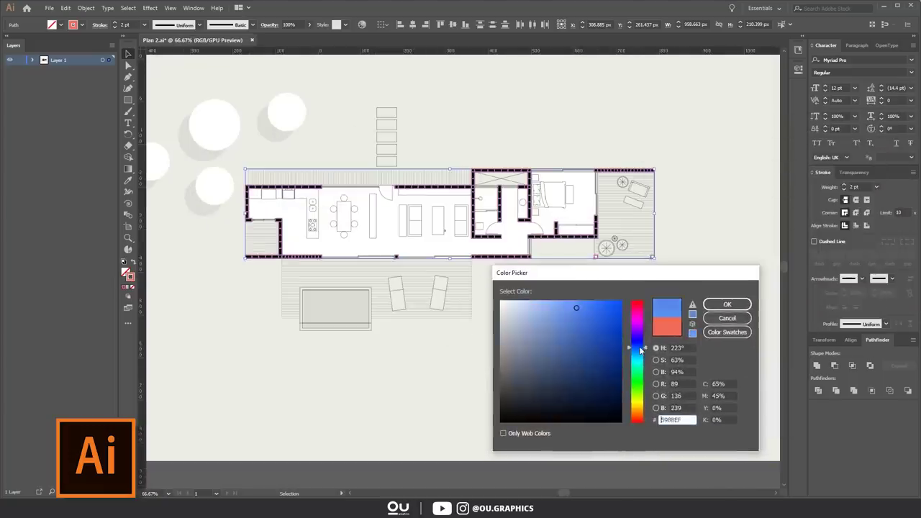
left_click(712, 305)
left_click(600, 466)
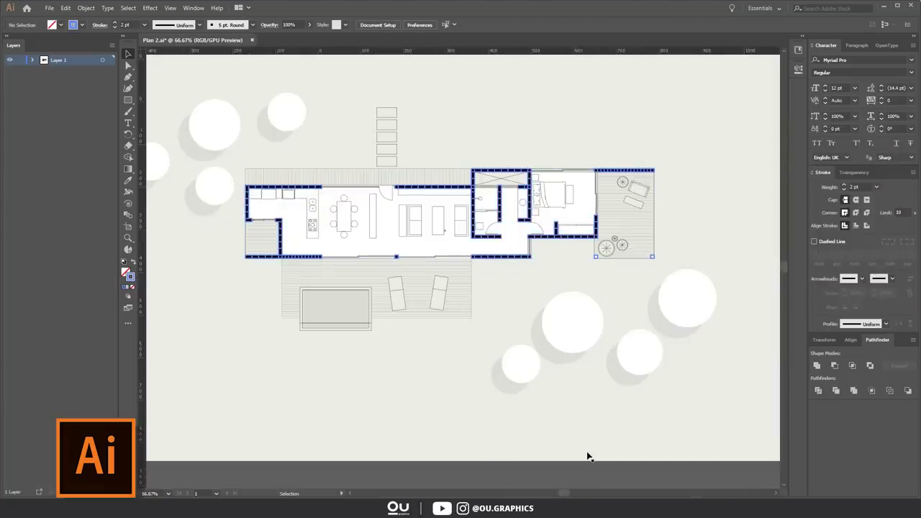
Select all artwork and open Edit > Edit Colors > Recolor Artwork
key("ctrl+minus")
key("ctrl+minus")
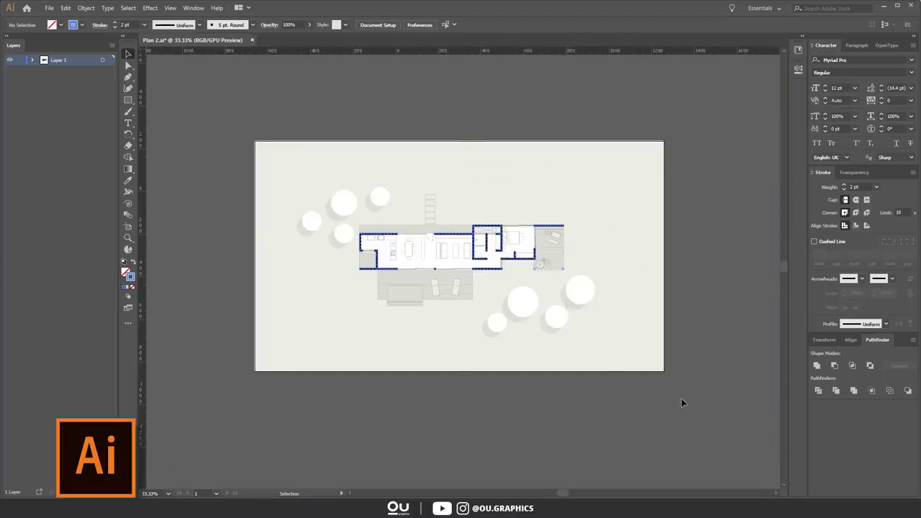
key("ctrl+a")
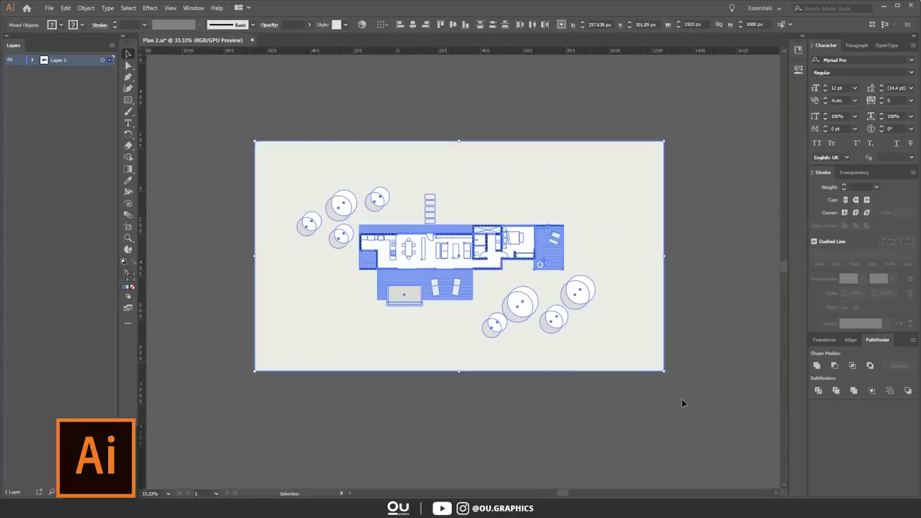
left_click(66, 10)
mouse_move(121, 181)
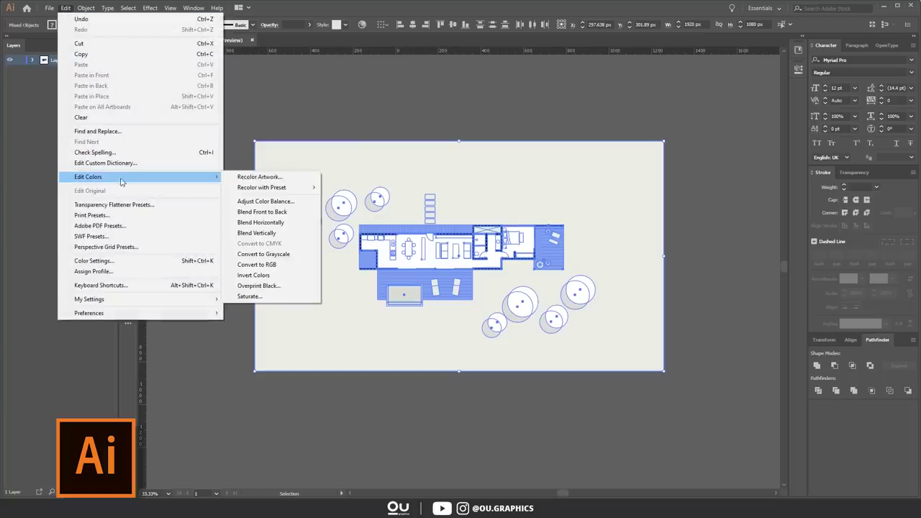
left_click(307, 179)
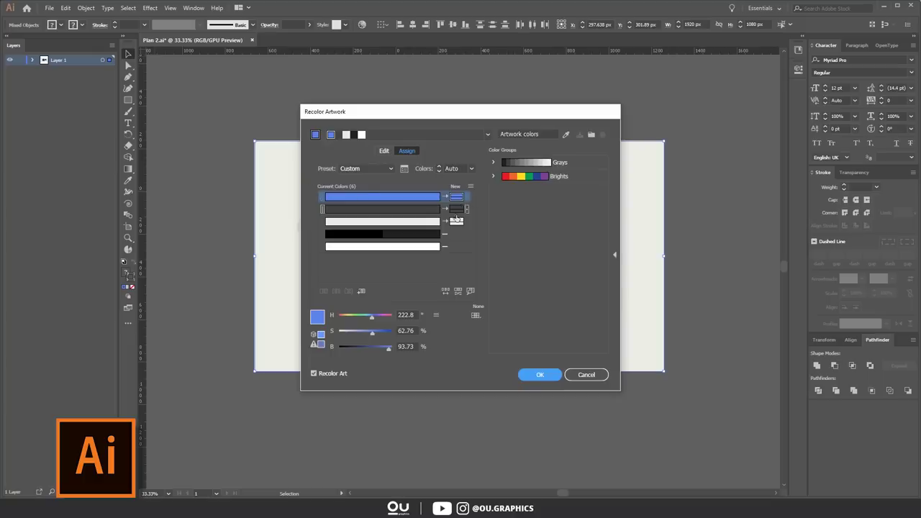
Replace the blue with yellow in Recolor Artwork and apply it, viewing the plan at 100%
left_click_drag(457, 111, 628, 102)
double_click(628, 179)
left_click_drag(638, 347, 637, 334)
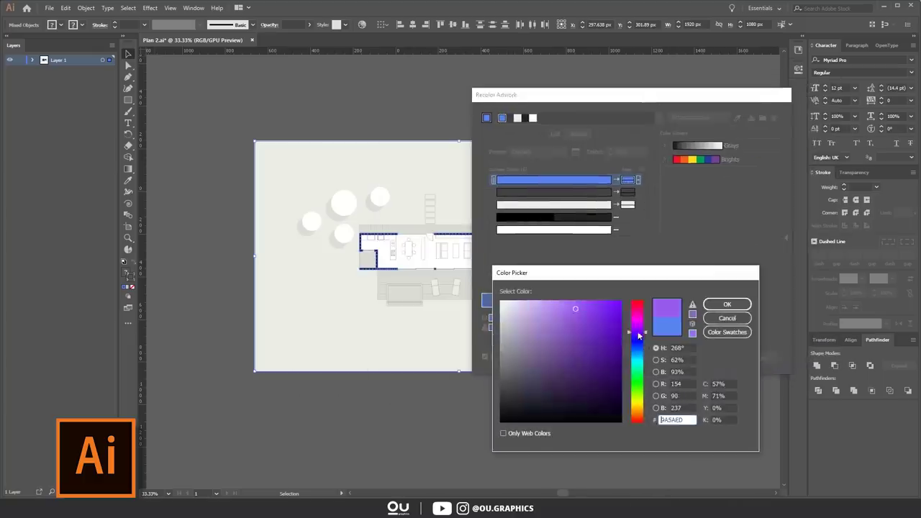
left_click_drag(643, 419, 635, 409)
left_click(727, 304)
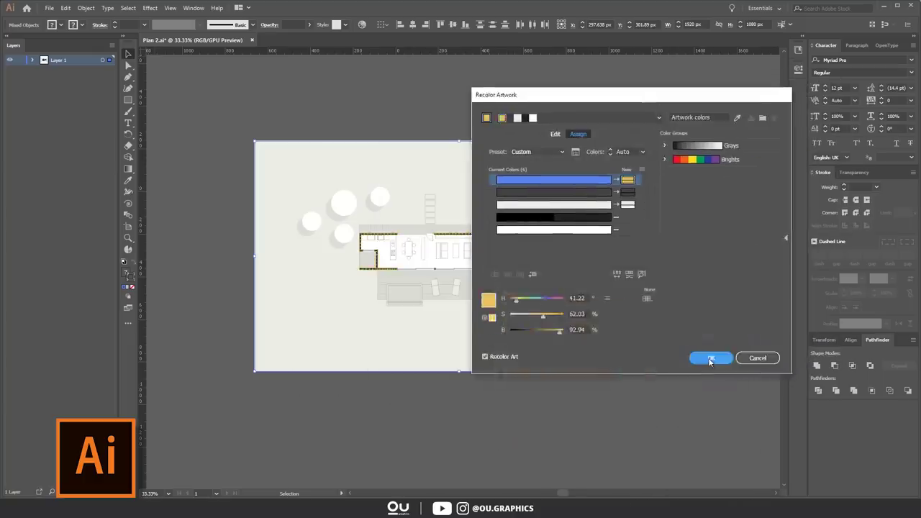
left_click(708, 357)
left_click(619, 384)
key("ctrl+plus")
key("ctrl+plus")
key("ctrl+plus")
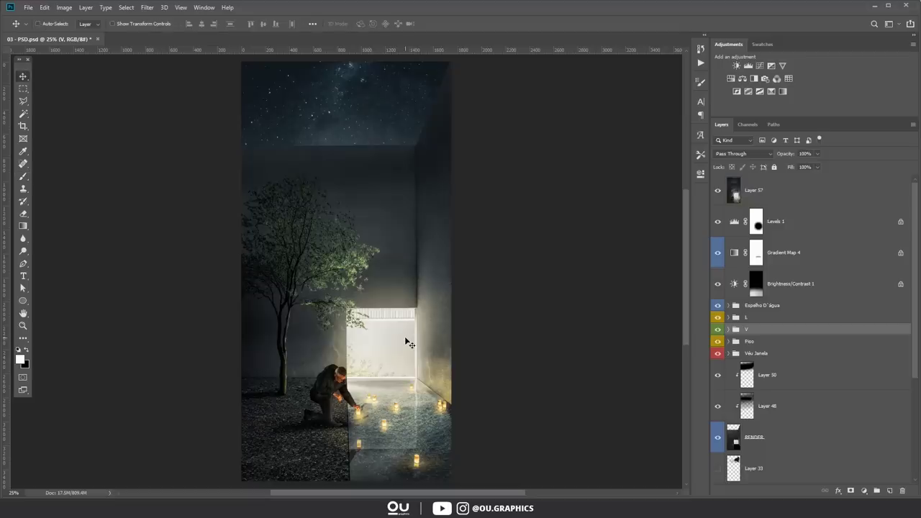
Solo and restore the RENDER layer, then hide Brightness/Contrast 1 and the Espelho D'água, L, V, Piso groups
scroll(408, 341, "down", 1)
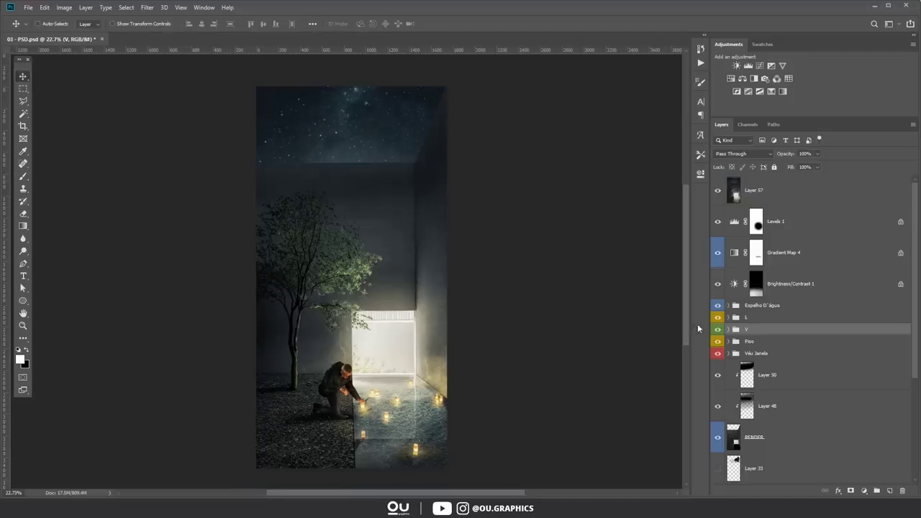
left_click(718, 440, "alt")
left_click(718, 440, "alt")
left_click_drag(717, 284, 718, 405)
Show Layer 48, the Véu Janela blinds, the Piso floor and the V tree group
scroll(727, 444, "down", 5)
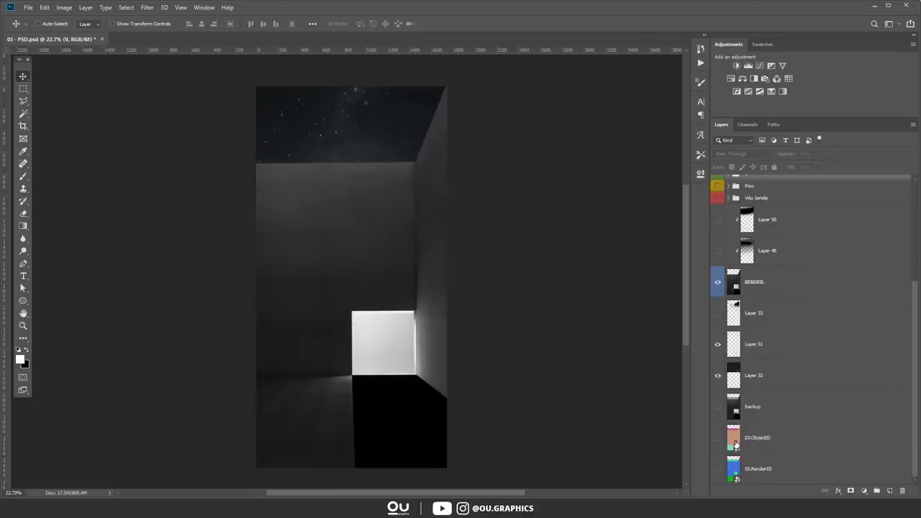
left_click(718, 375)
left_click(719, 376)
scroll(730, 343, "up", 3)
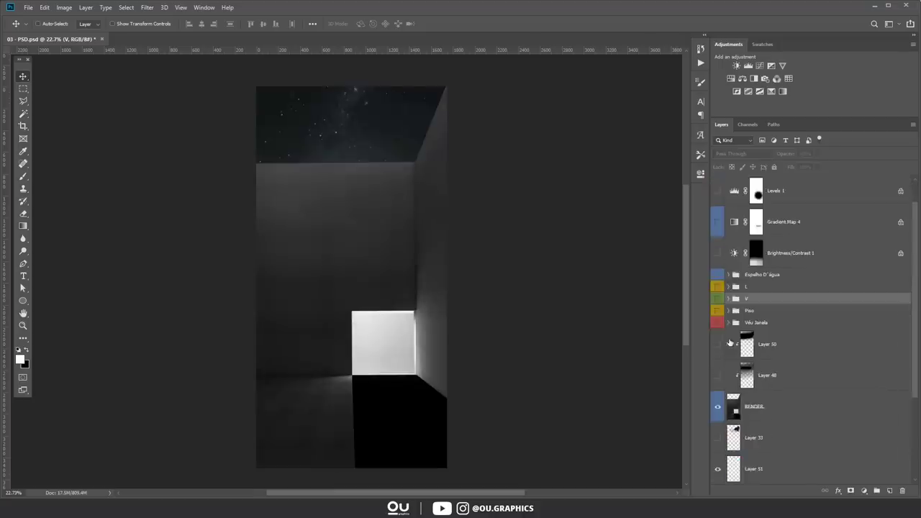
left_click(718, 375)
left_click(718, 322)
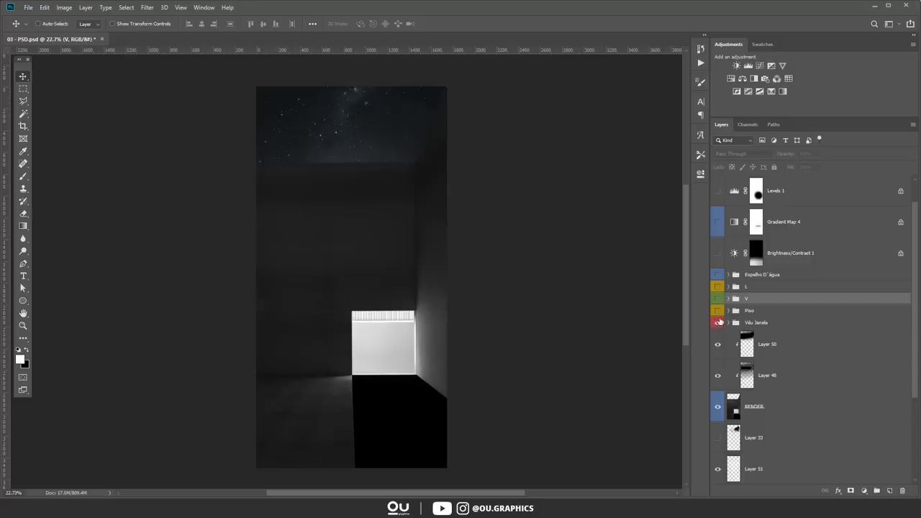
left_click(717, 311)
left_click(718, 299)
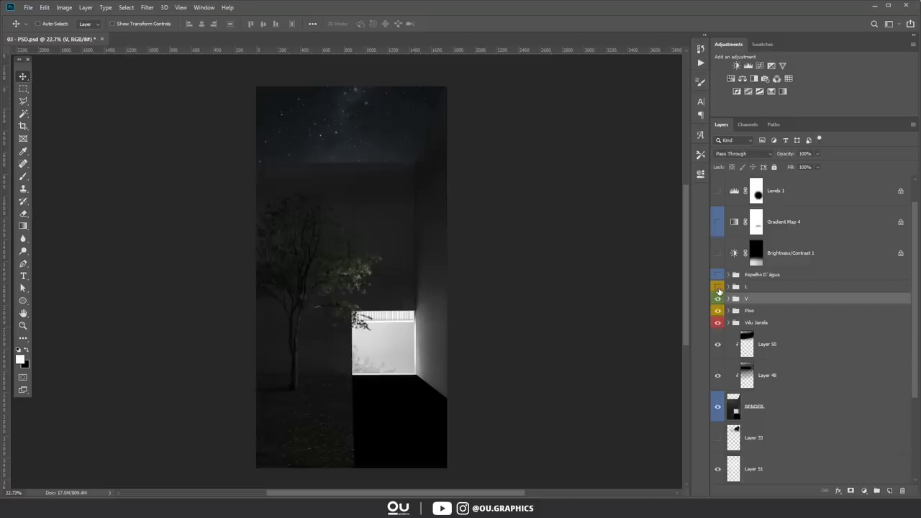
Reveal the window glow plus the kneeling figure and candles, then select Espelho D'água
left_click(717, 288)
left_click(718, 275)
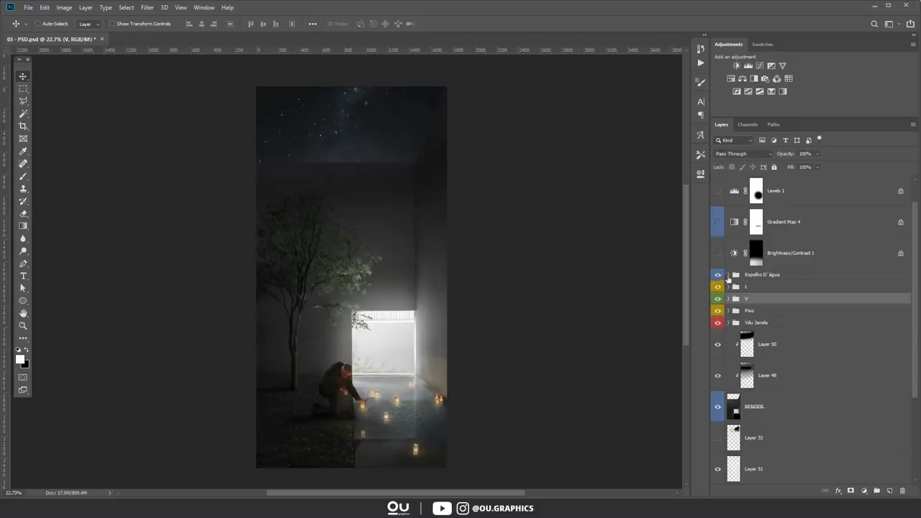
scroll(727, 280, "up", 1)
left_click(718, 306)
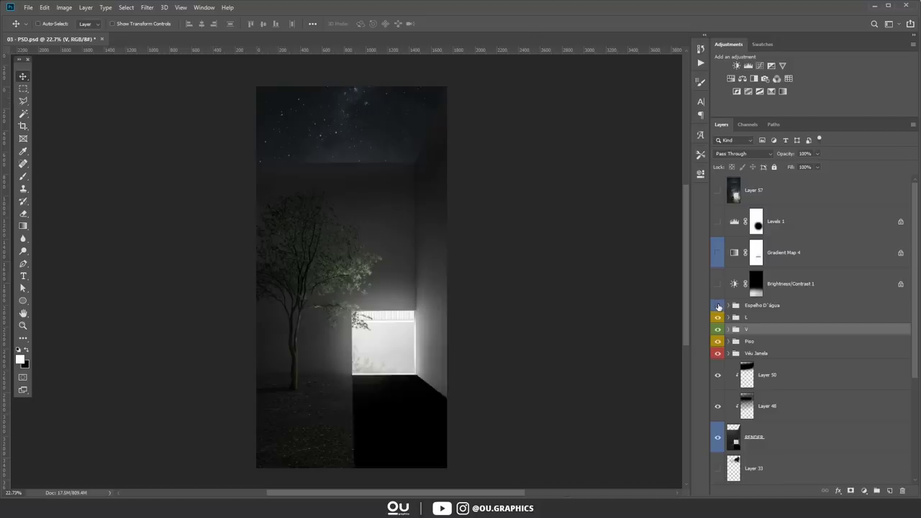
left_click(718, 307)
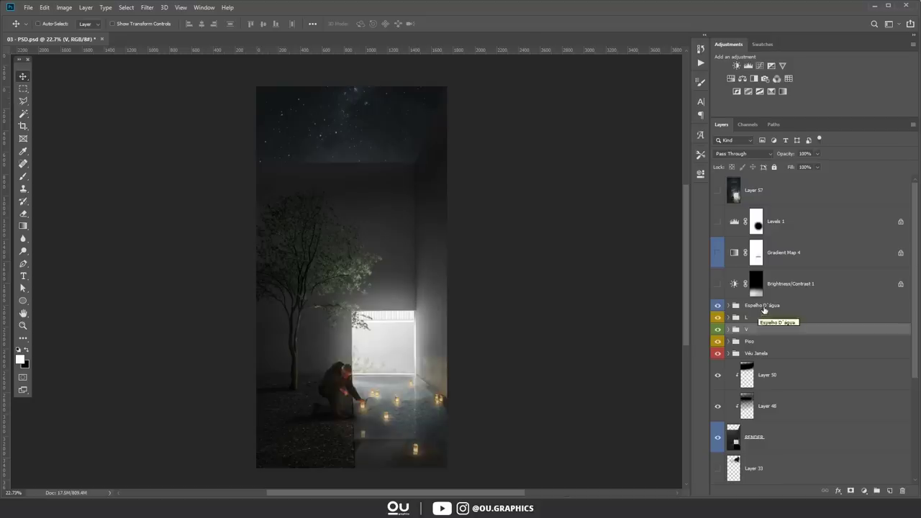
left_click(763, 307)
scroll(381, 433, "up", 3)
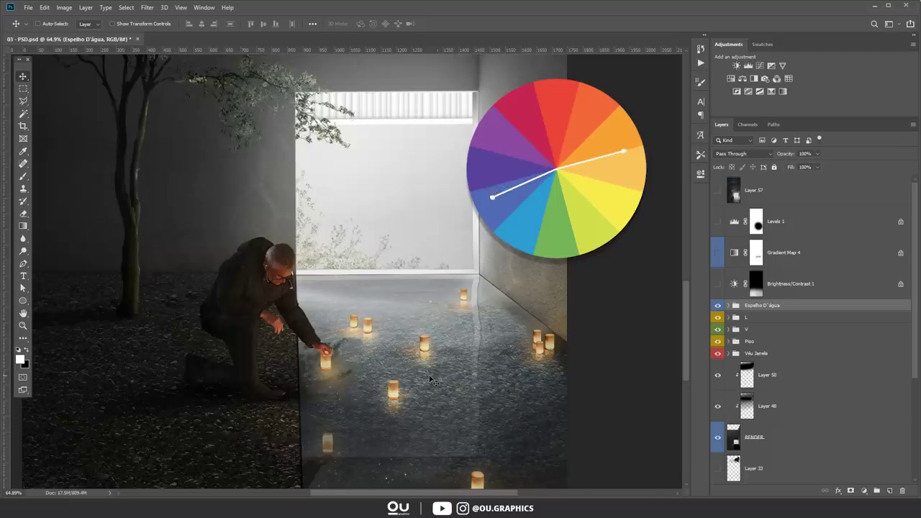
key("ctrl+0")
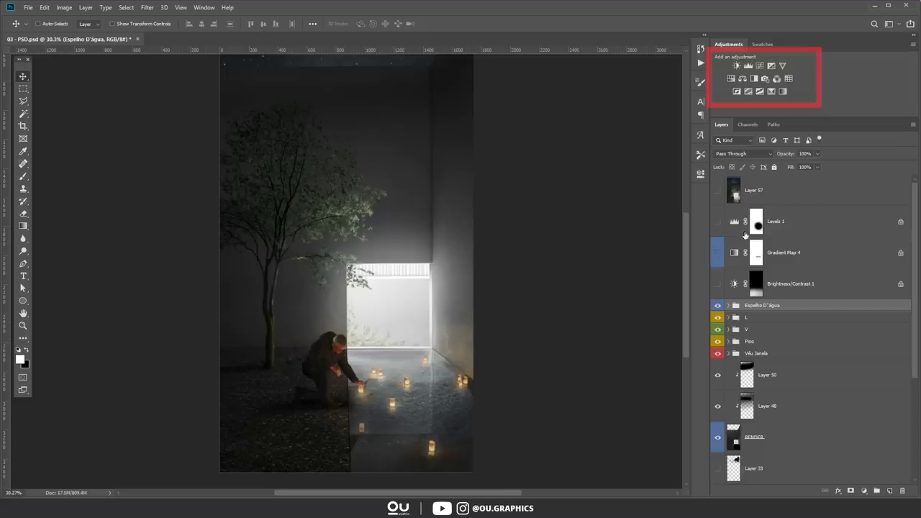
left_click(742, 78)
left_click(626, 203)
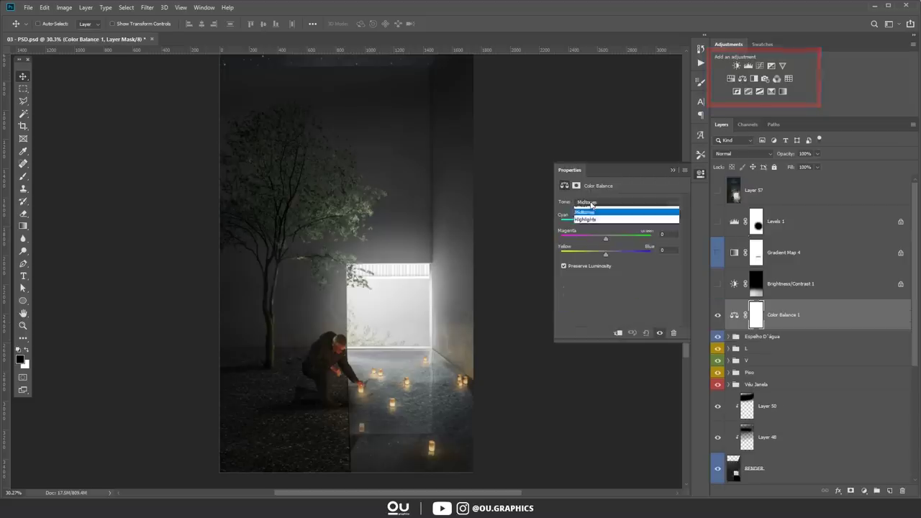
left_click(597, 204)
left_click_drag(605, 254, 610, 256)
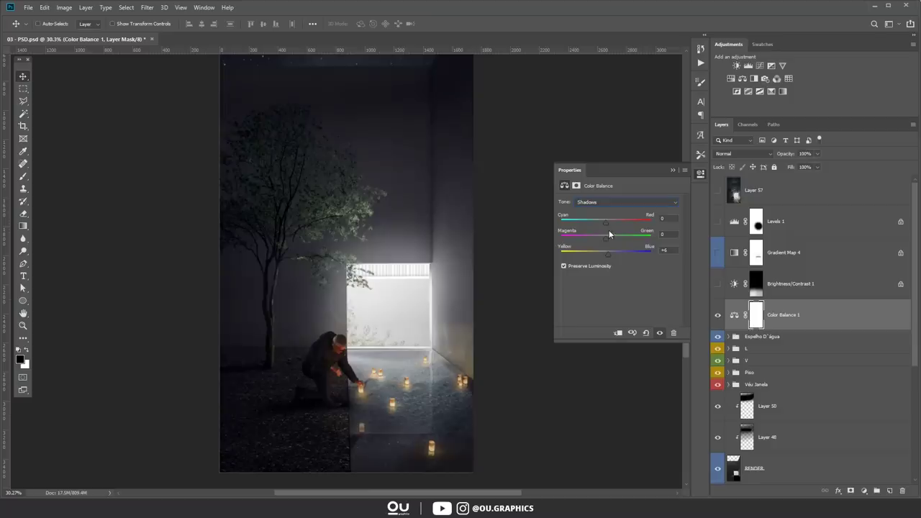
left_click(602, 202)
left_click(603, 216)
left_click(608, 223)
left_click_drag(607, 224, 598, 256)
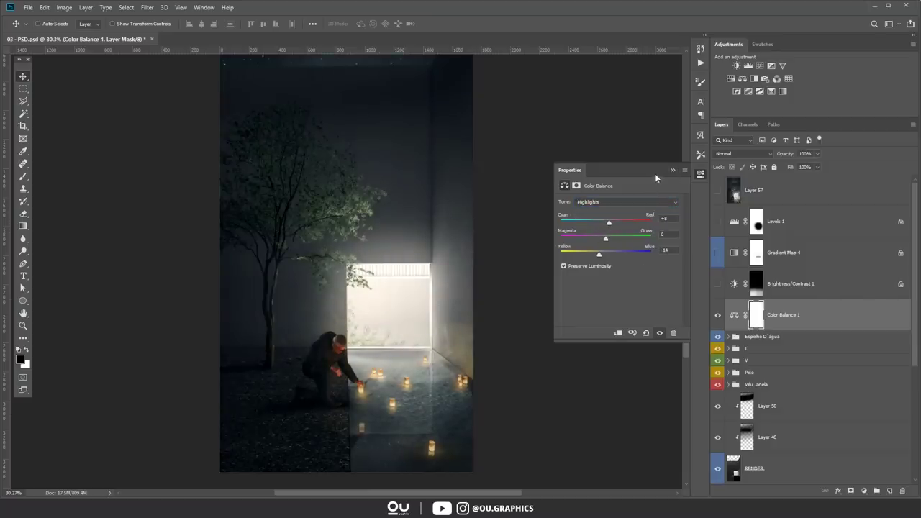
left_click(717, 315)
left_click(718, 315)
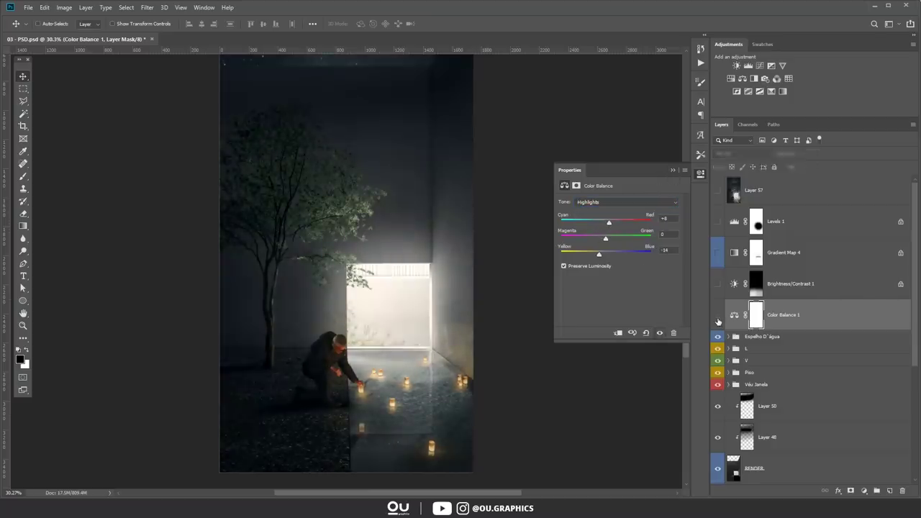
left_click(659, 332)
left_click(659, 333)
left_click(673, 171)
scroll(378, 384, "down", 2)
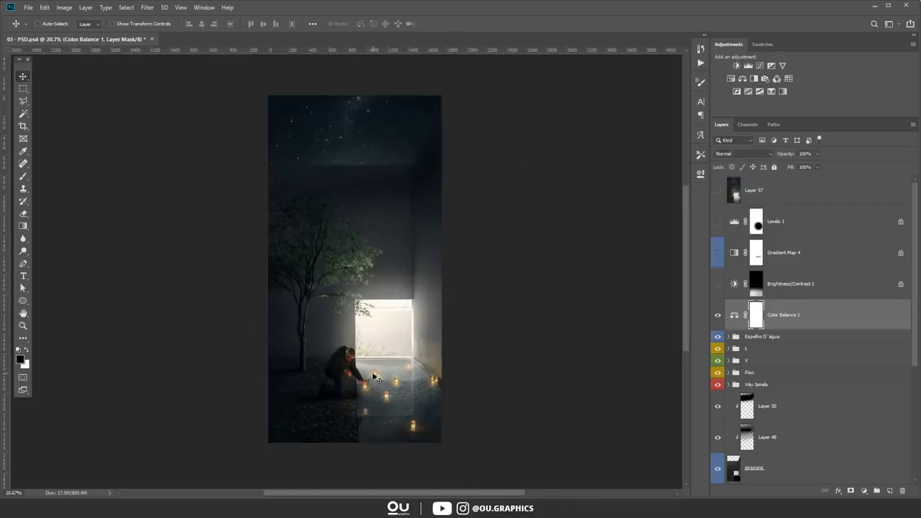
left_click(734, 314)
Confirm removing the Color Balance layer, show Gradient Map 4, and review its blue-to-yellow stops
left_click(903, 490)
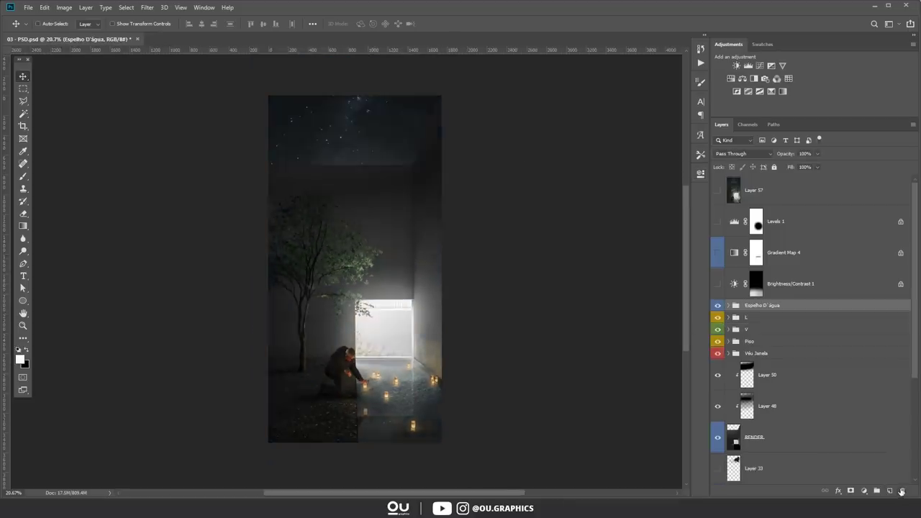
scroll(373, 322, "up", 2)
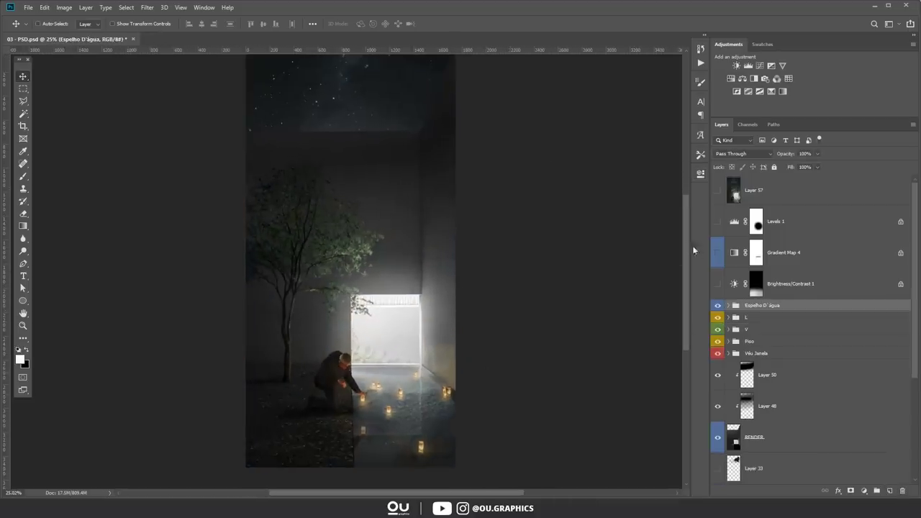
left_click(718, 256)
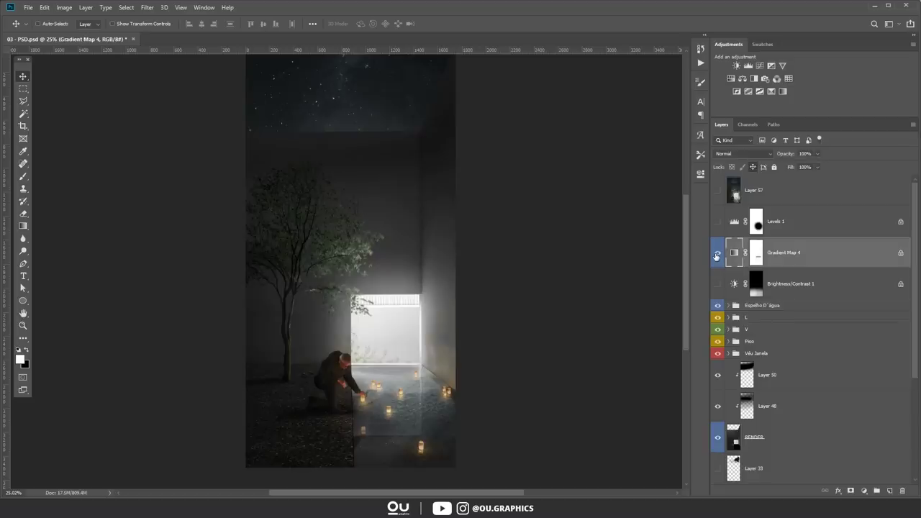
double_click(734, 256)
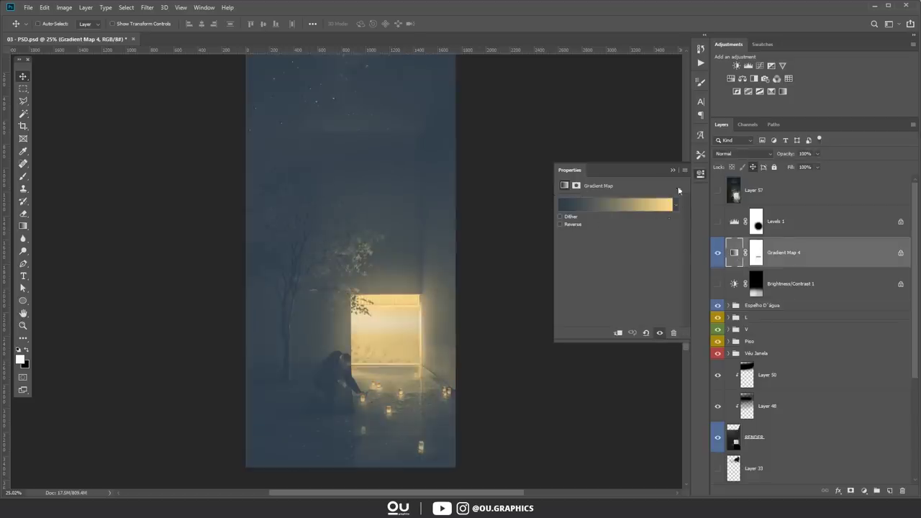
left_click(648, 207)
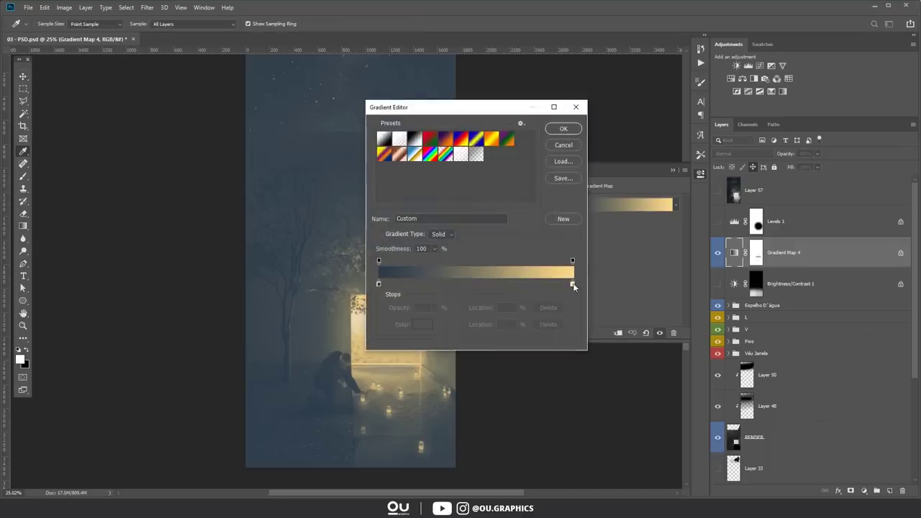
left_click(573, 285)
left_click(379, 284)
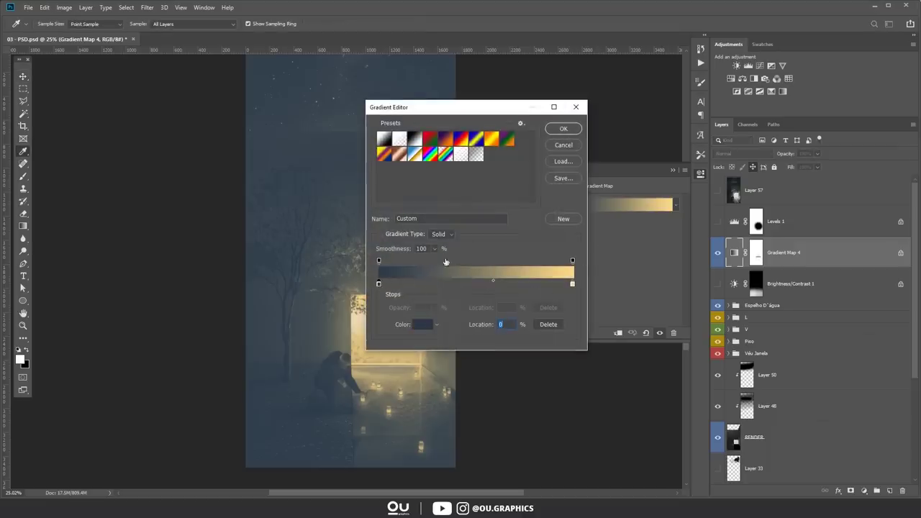
left_click(564, 131)
left_click(673, 169)
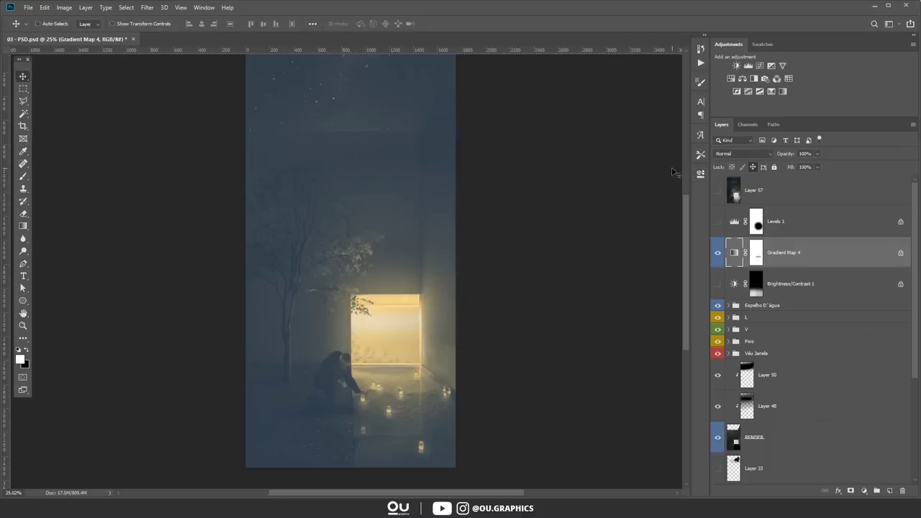
Set Gradient Map 4 to Soft Light blend mode and turn on Levels 1
left_click(721, 154)
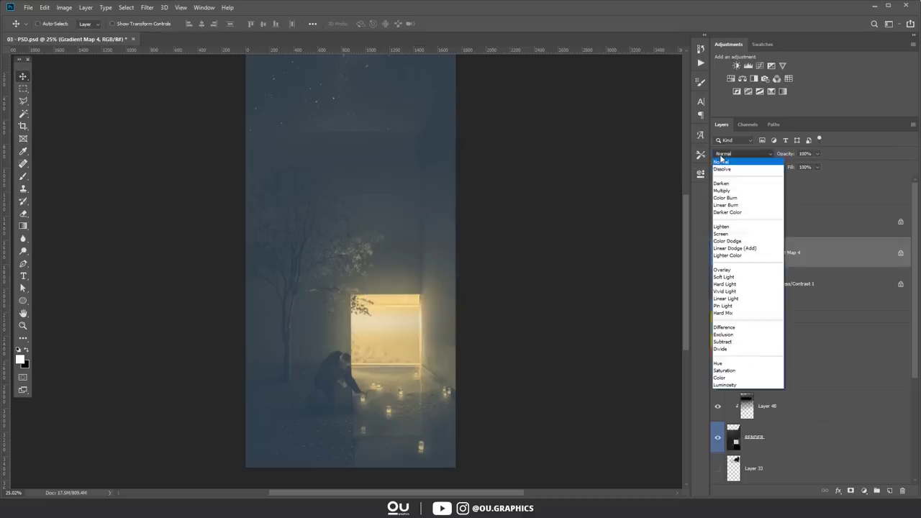
left_click(723, 278)
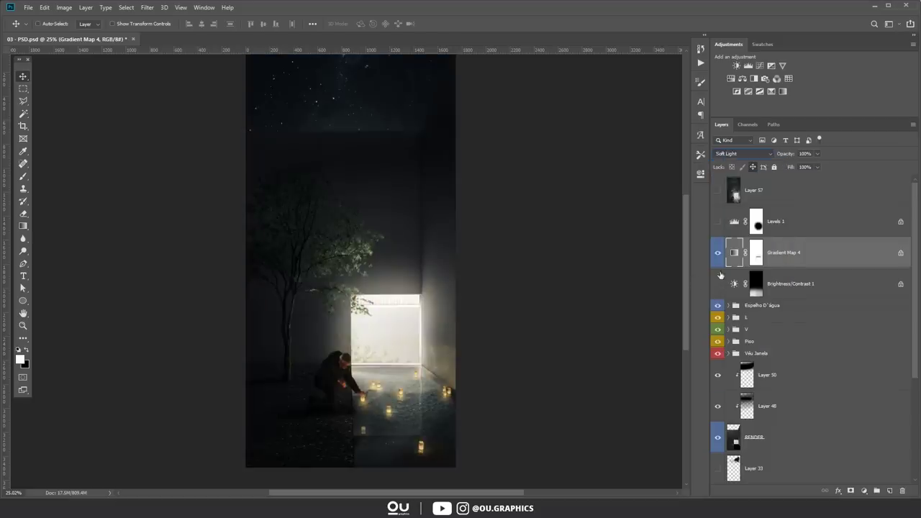
left_click(718, 255)
left_click(717, 255)
left_click(718, 223)
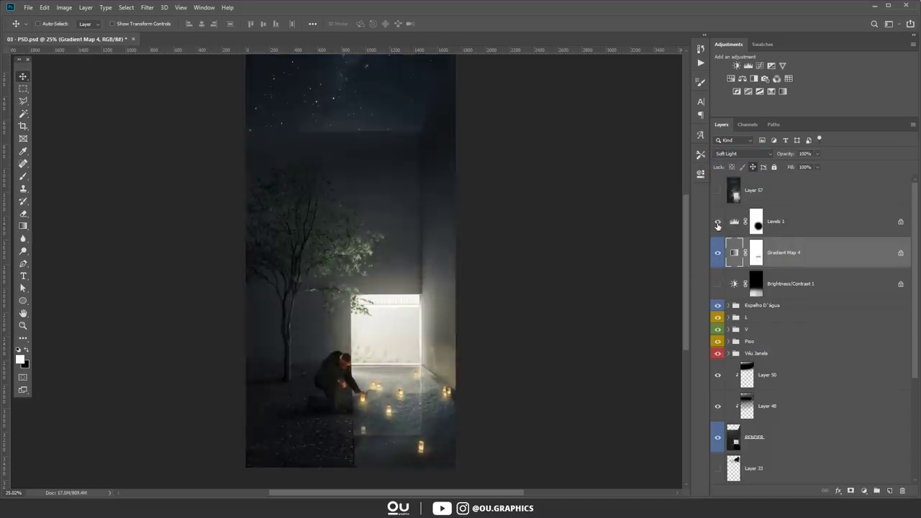
Compare Levels 1 on and off, then enable Brightness/Contrast 1, comparing with and without it
left_click(717, 222)
left_click(717, 222)
left_click(717, 283)
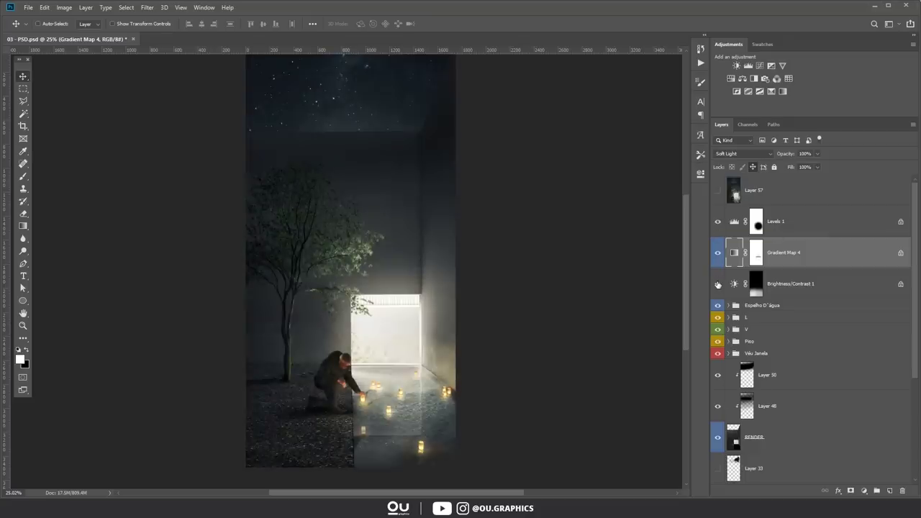
left_click(717, 284)
left_click(718, 283)
left_click(718, 284)
left_click(718, 284)
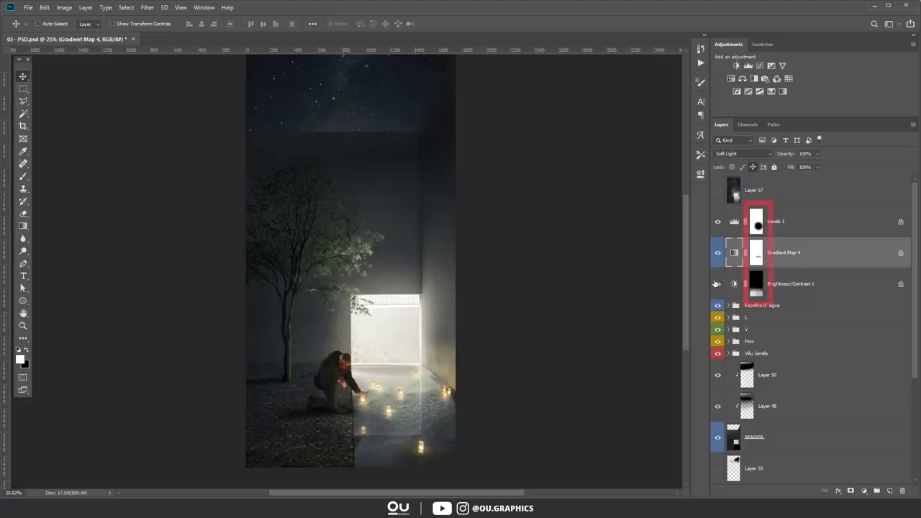
left_click(717, 283)
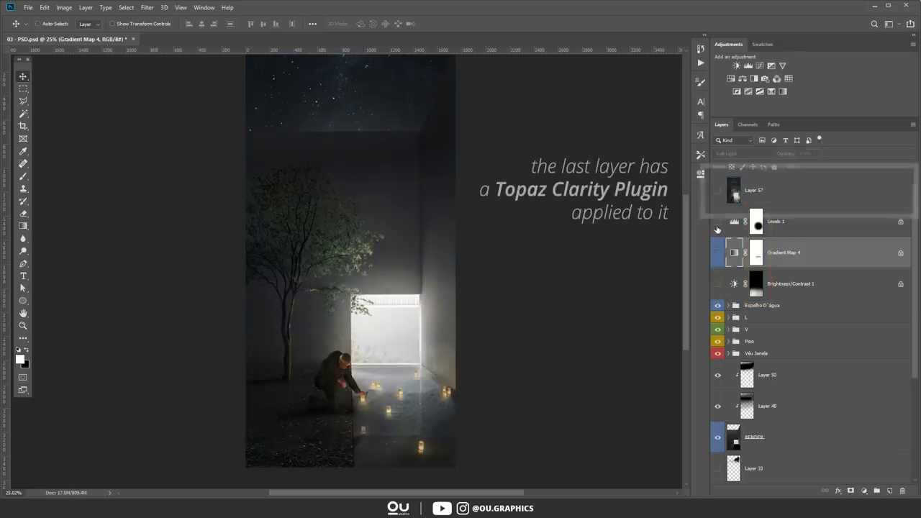
left_click(718, 283)
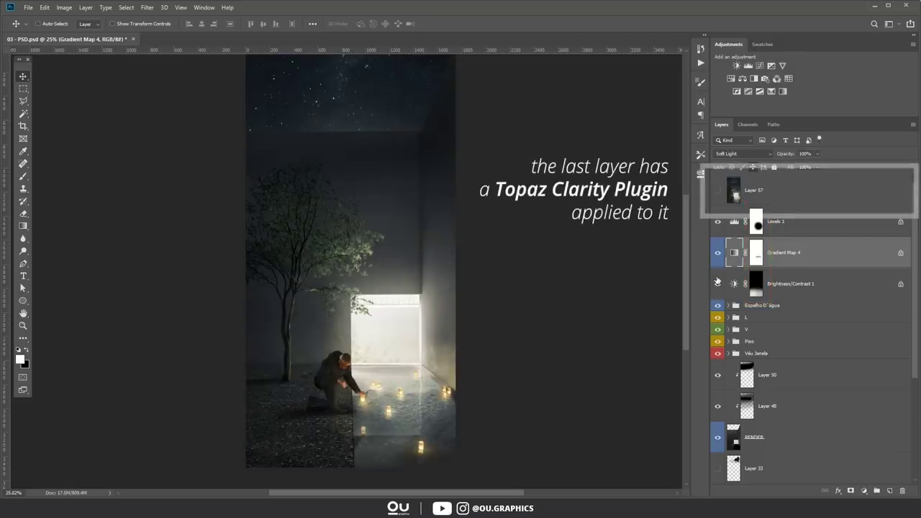
Switch on the top Layer 57, comparing it off and on
left_click(717, 190)
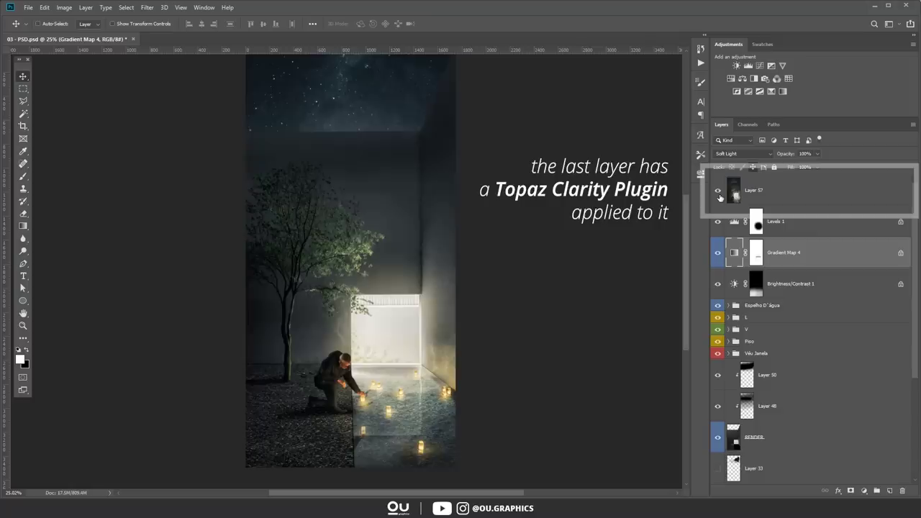
left_click(718, 192)
left_click(718, 193)
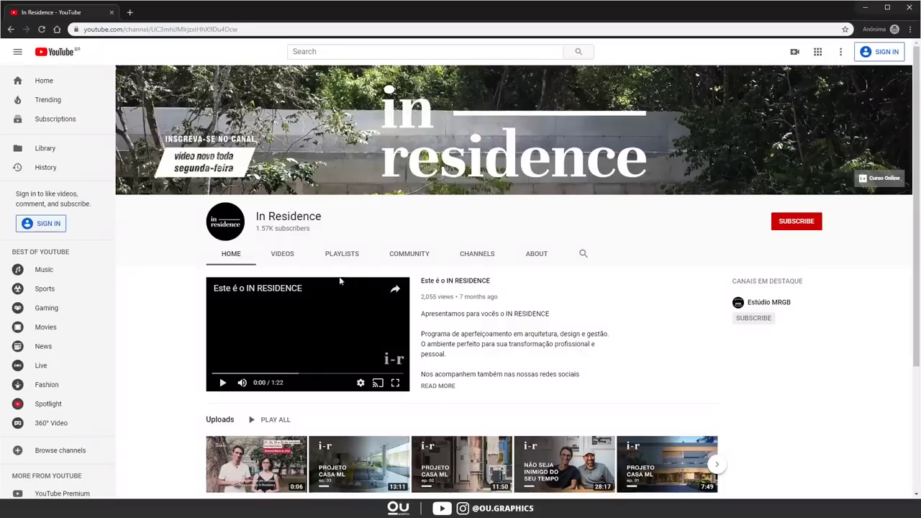
Open 'Casa ML: Episódio 03 - Soluções Estruturais' from the VIDEOS tab and seek to around 9:49
scroll(653, 366, "down", 3)
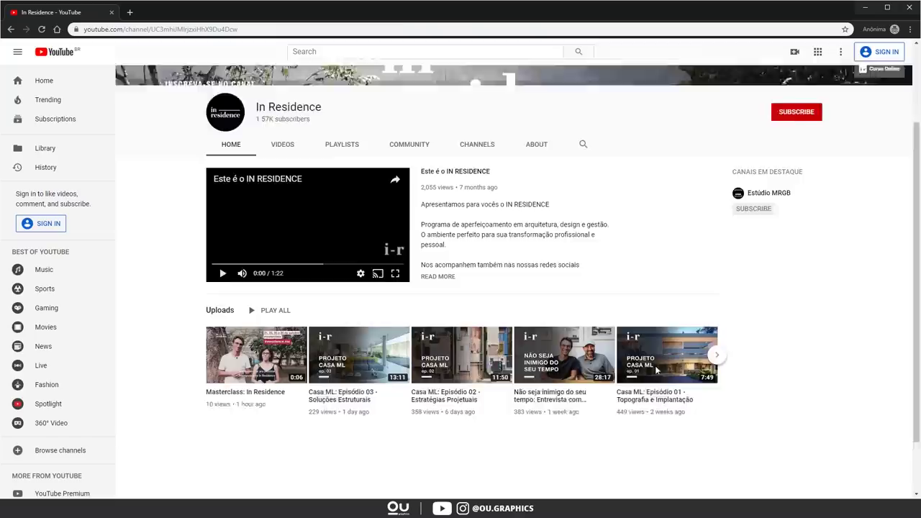
scroll(746, 335, "up", 3)
left_click(279, 259)
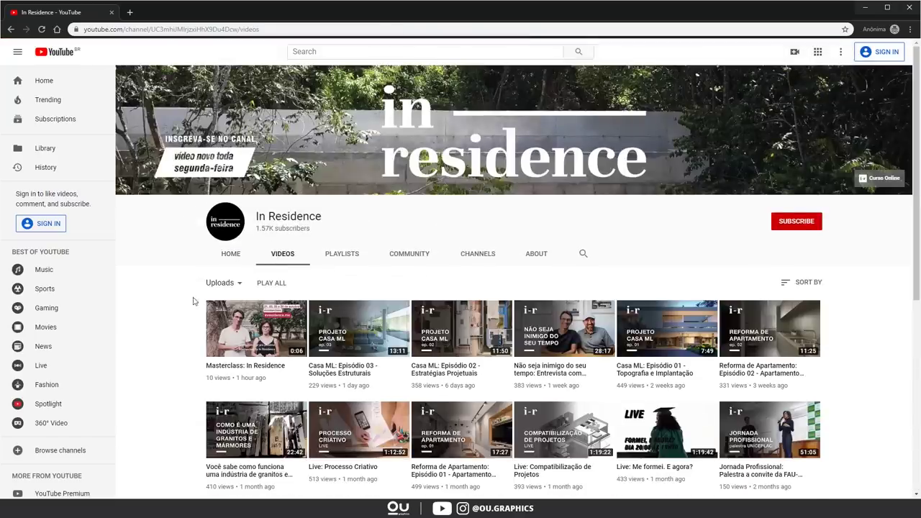
scroll(195, 302, "down", 1)
left_click(372, 286)
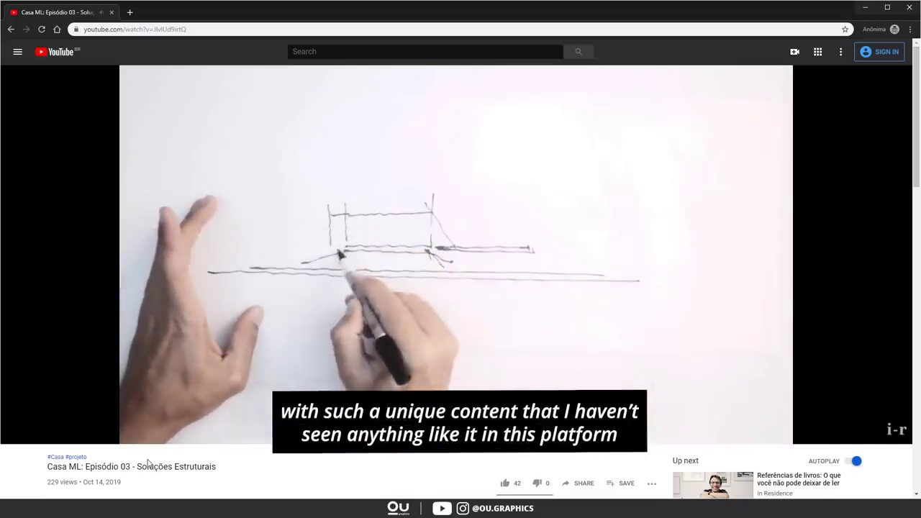
left_click(158, 427)
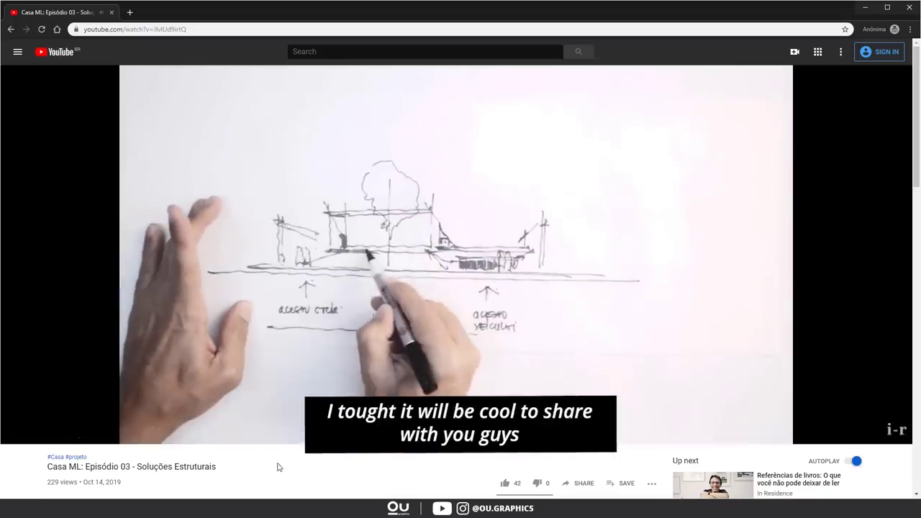